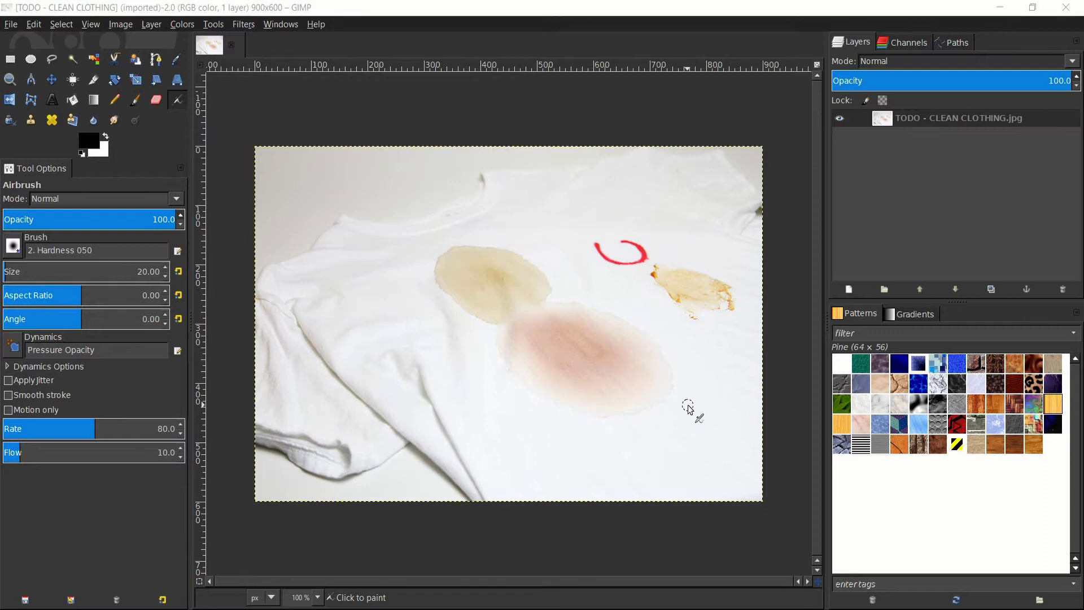
- Clone clean fabric from above the beige stain over its upper-right edge using the Clone tool at brush size 20
scroll(678, 396, up, 1)
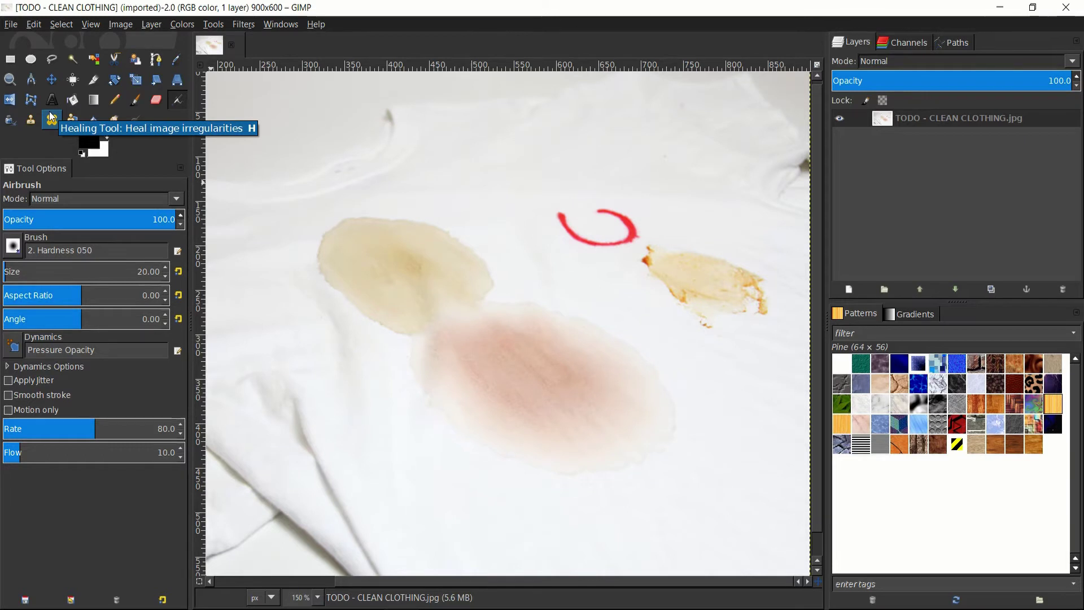
click(29, 120)
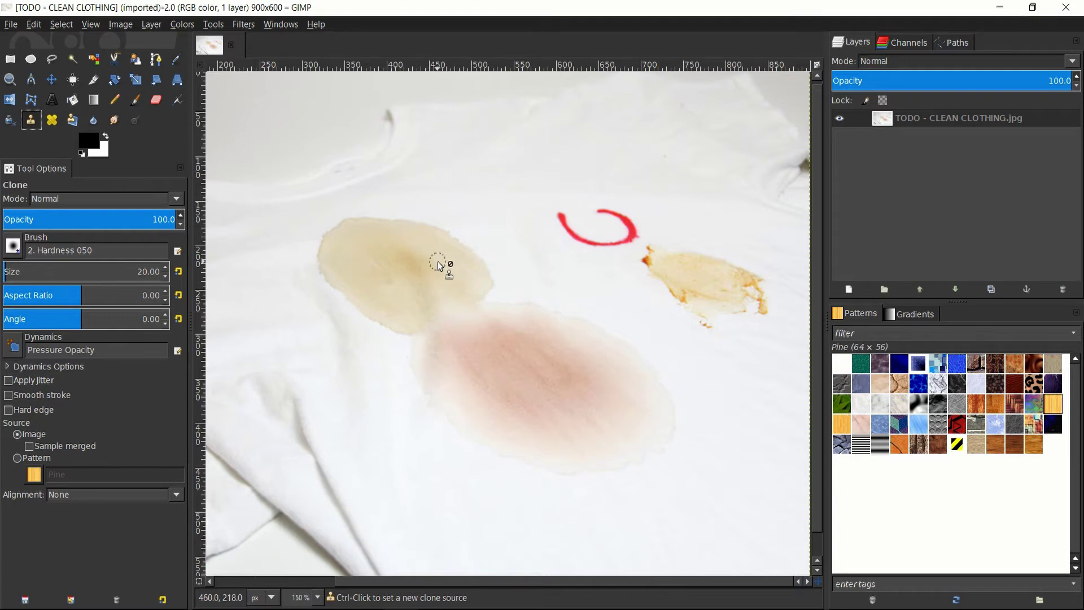
drag(462, 205, 473, 196)
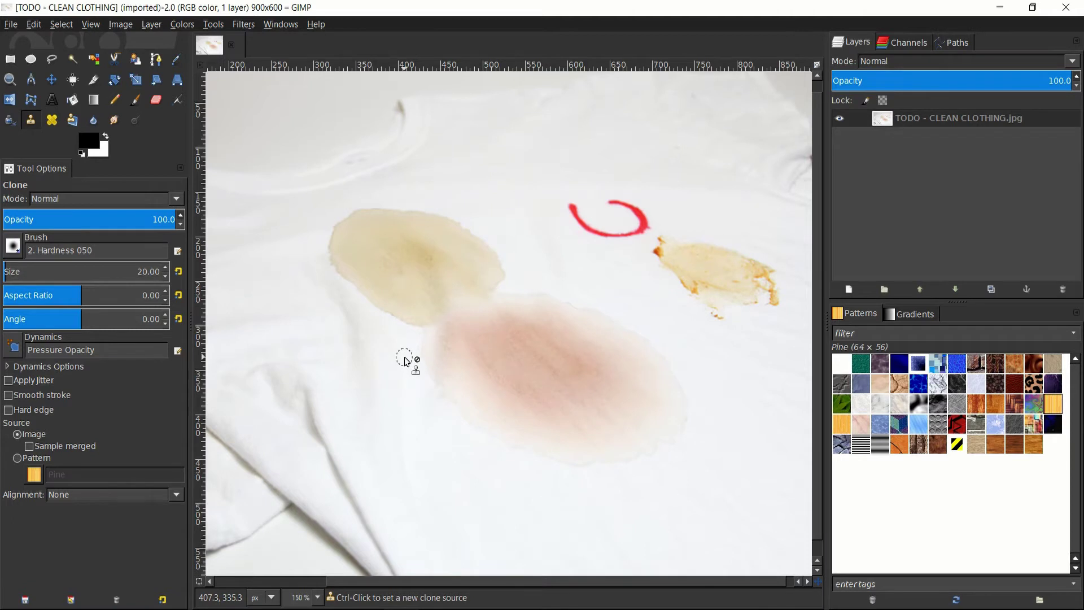
scroll(404, 360, down, 2)
scroll(404, 360, left, 1)
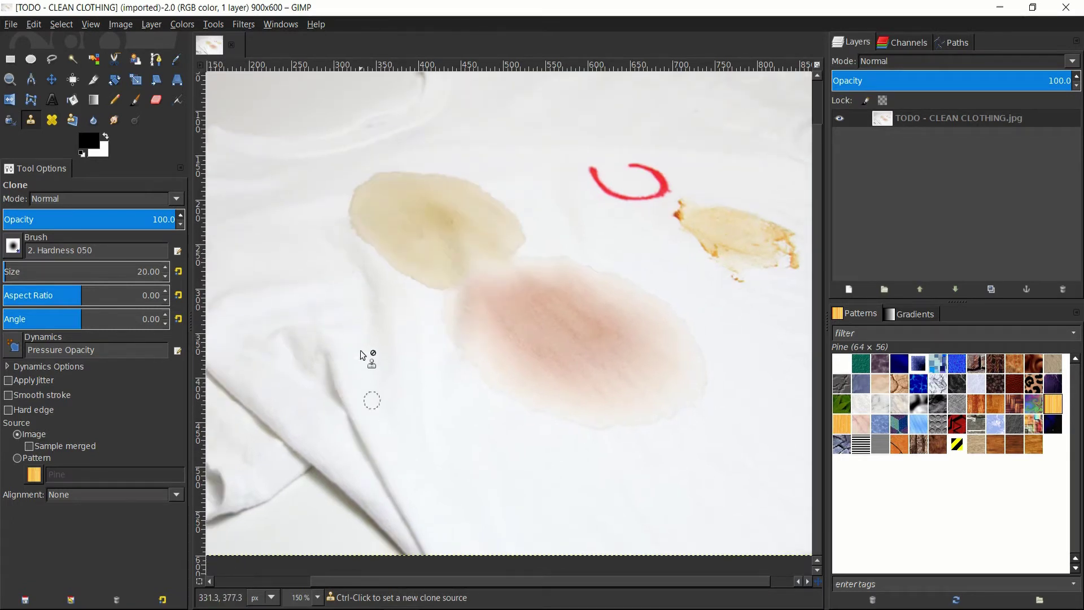
scroll(438, 352, up, 4)
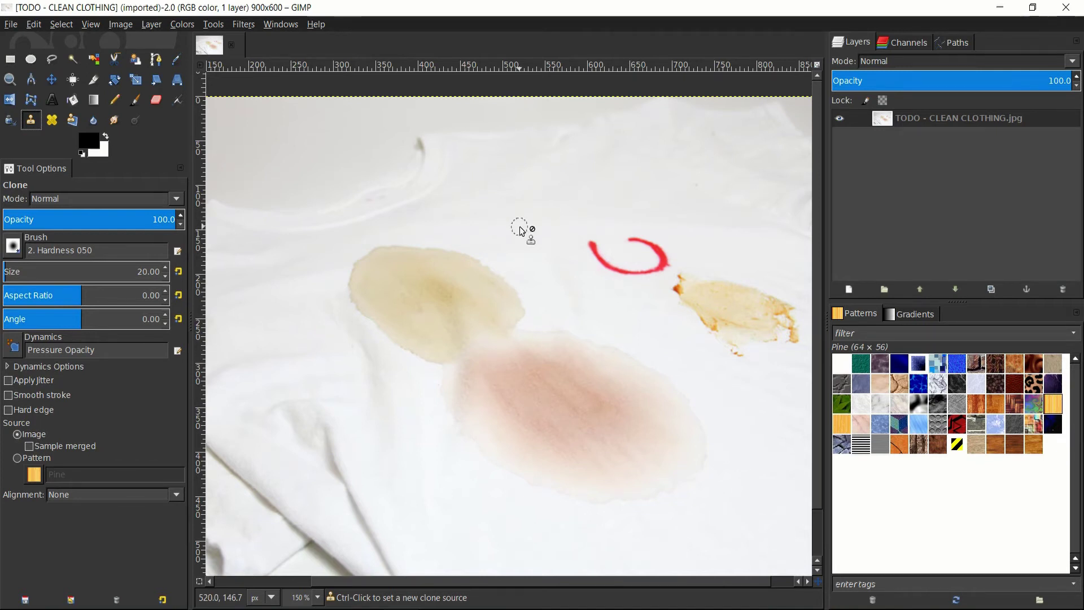
key(ctrl)
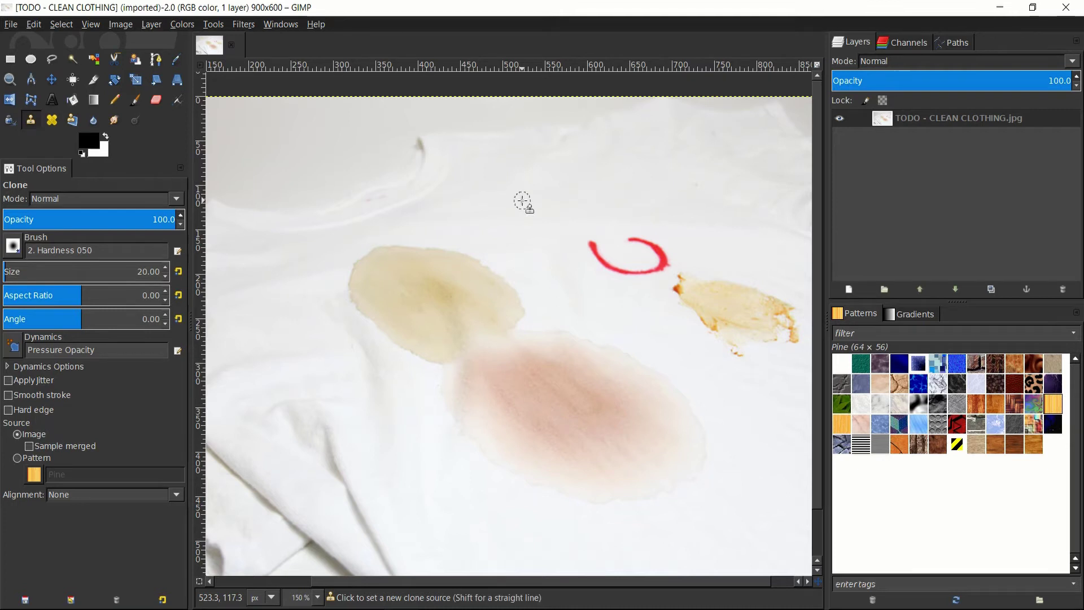
ctrl+click(522, 202)
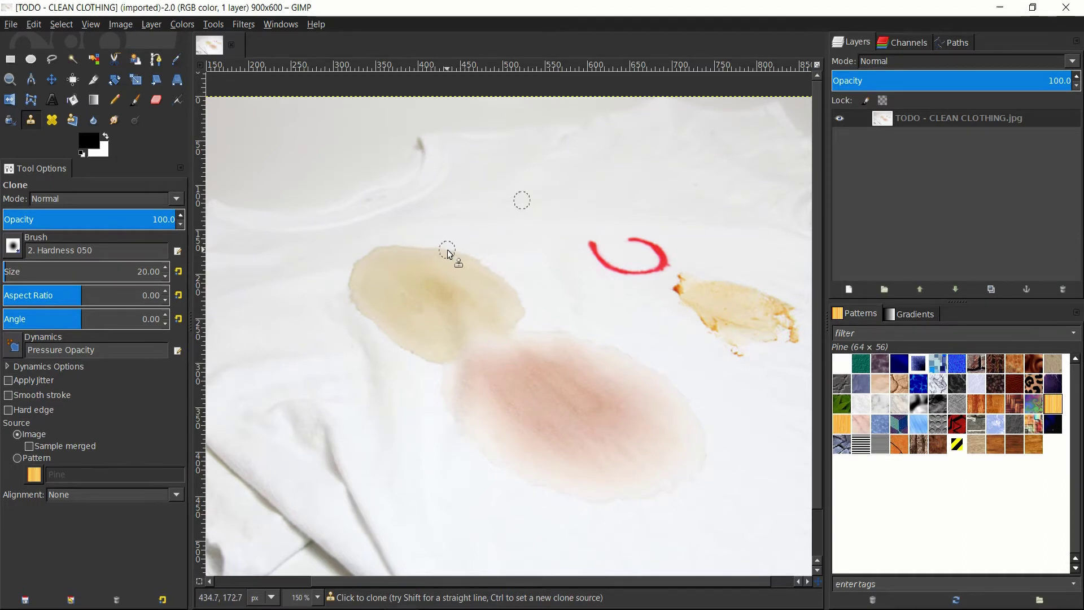
mouse_move(422, 245)
mouse_down()
mouse_move(502, 278)
mouse_move(434, 241)
mouse_move(513, 292)
mouse_move(415, 239)
mouse_move(523, 303)
mouse_move(419, 250)
mouse_move(520, 314)
mouse_up()
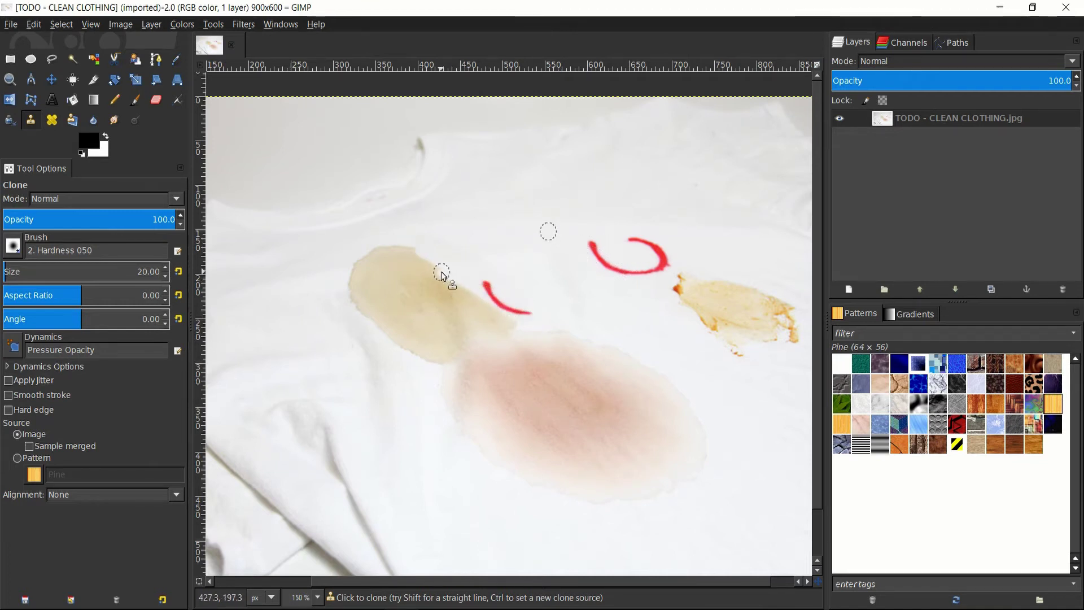
mouse_move(514, 311)
mouse_down()
mouse_move(491, 286)
mouse_move(527, 310)
mouse_up()
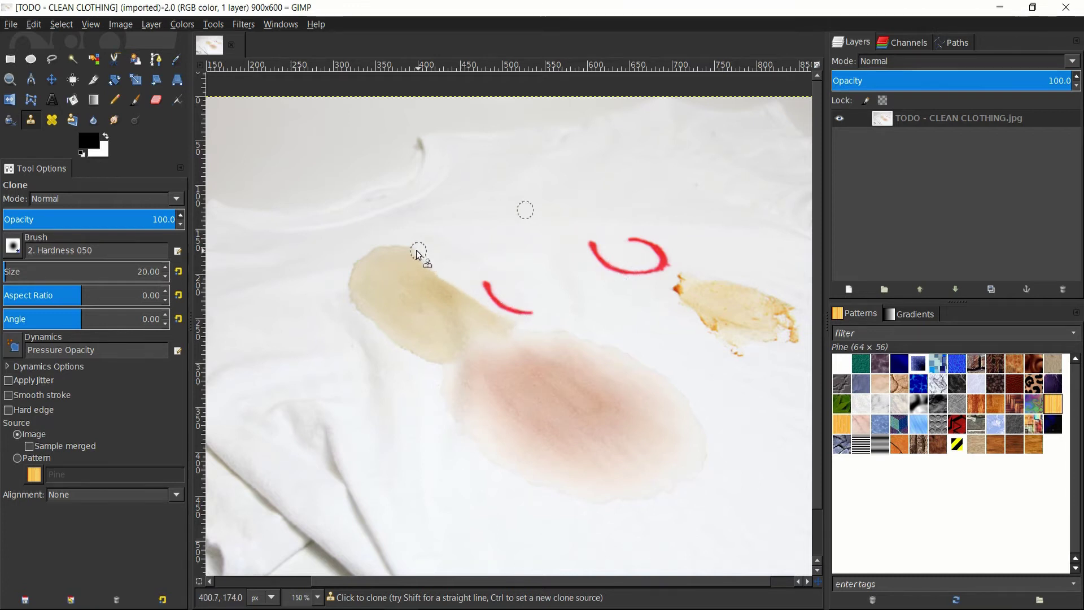
drag(399, 245, 448, 298)
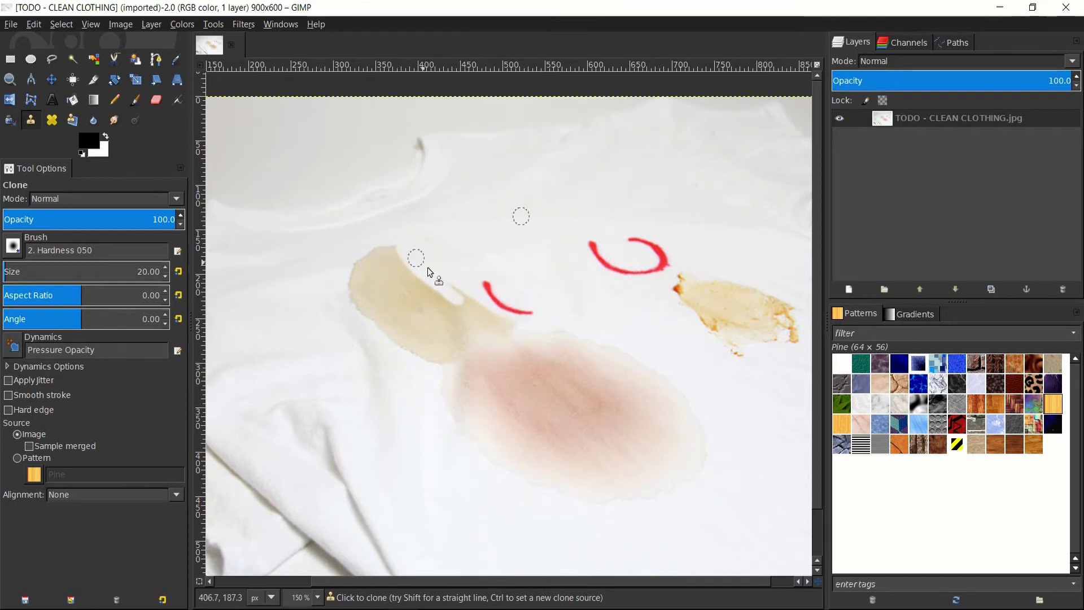
drag(516, 323, 446, 282)
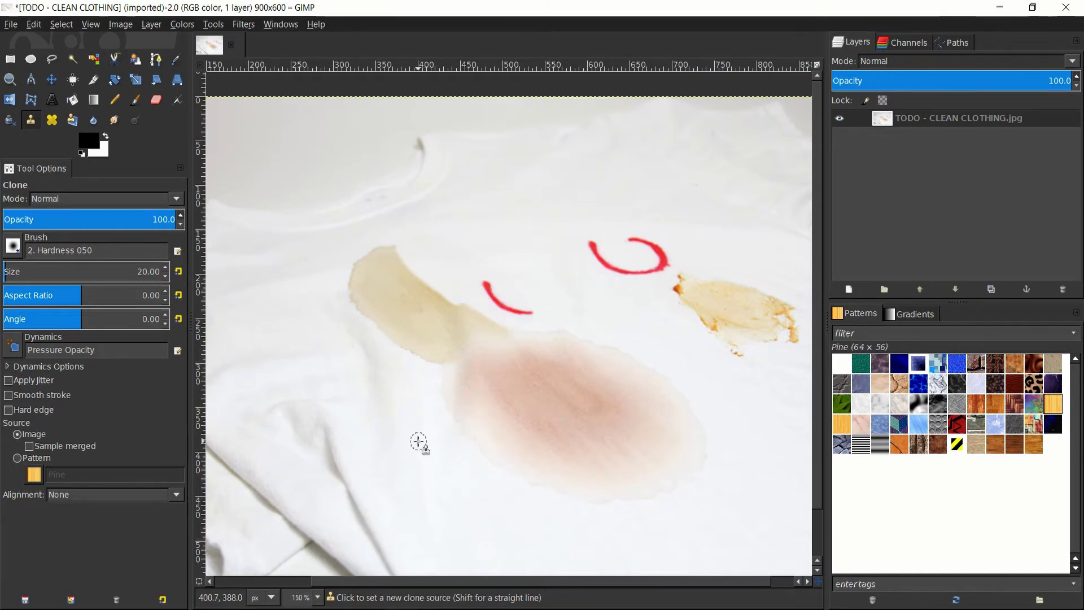
ctrl+click(452, 525)
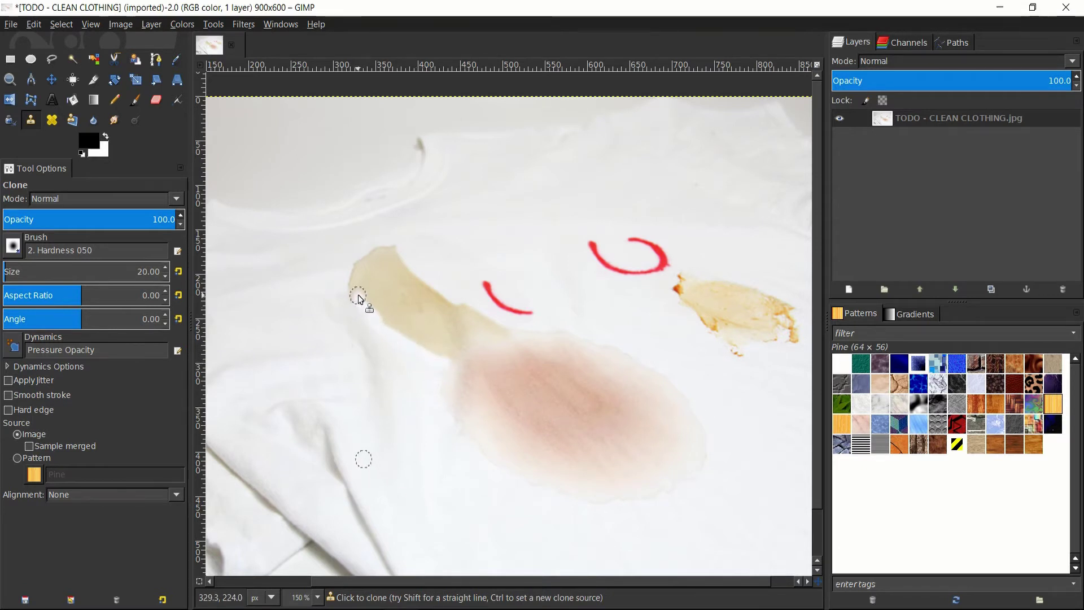
mouse_move(357, 289)
mouse_down()
mouse_move(360, 265)
mouse_move(403, 233)
mouse_up()
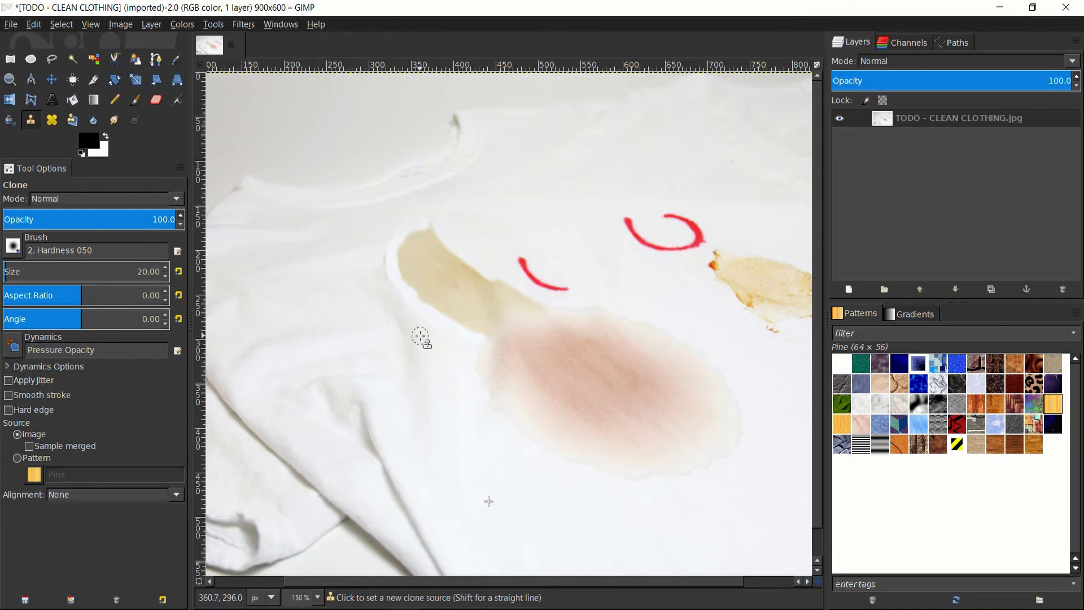
key(ctrl+z)
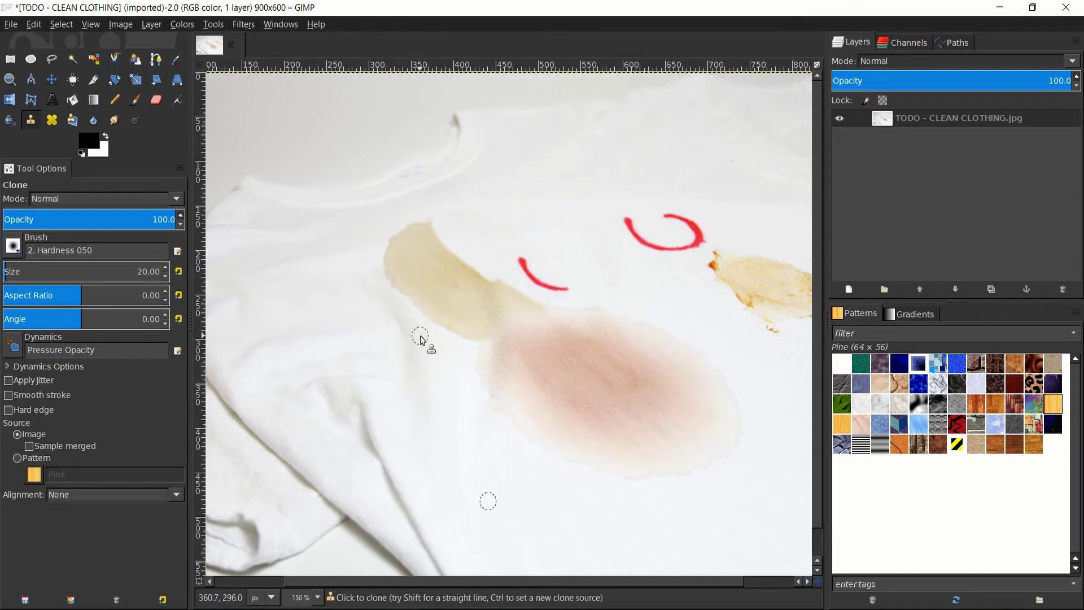
- Clone over the rest of the beige stain, sampling clean fabric to its left, above it and below it
ctrl+click(351, 233)
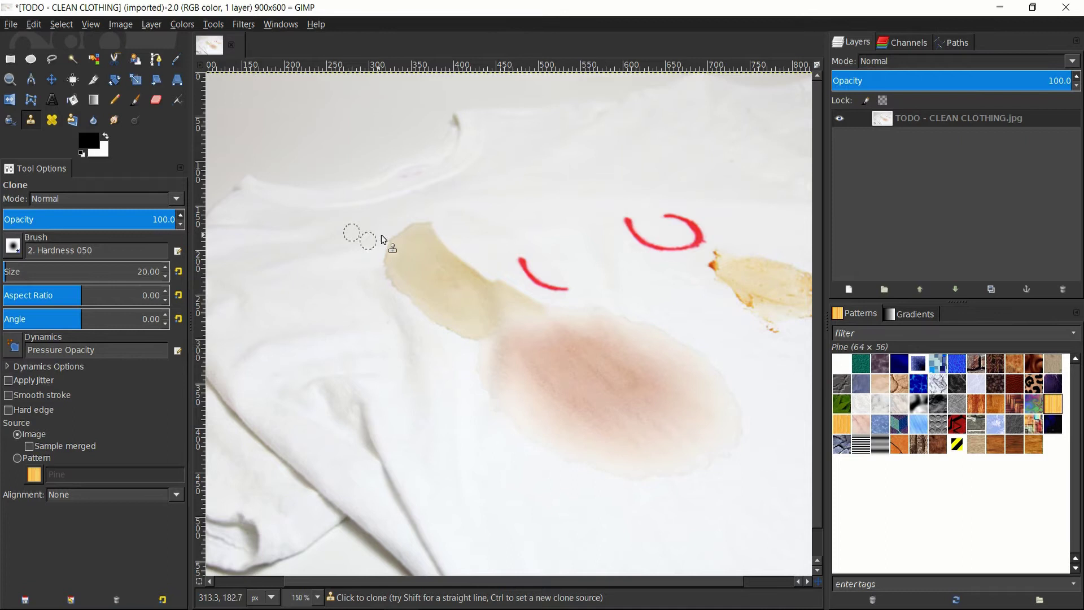
mouse_move(385, 243)
mouse_down()
mouse_move(433, 226)
mouse_move(372, 253)
mouse_move(431, 232)
mouse_move(374, 274)
mouse_move(444, 239)
mouse_move(389, 274)
mouse_move(452, 244)
mouse_move(394, 284)
mouse_move(456, 249)
mouse_move(398, 288)
mouse_up()
ctrl+click(478, 200)
mouse_move(440, 241)
mouse_down()
mouse_move(459, 251)
mouse_move(439, 259)
mouse_up()
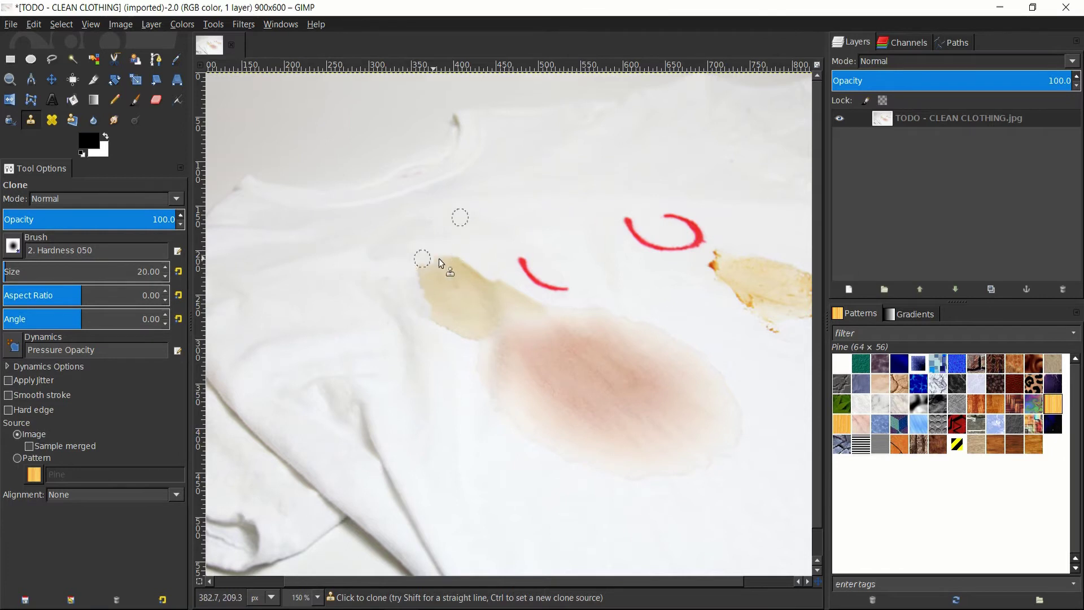
ctrl+click(478, 480)
mouse_move(446, 337)
mouse_down()
mouse_move(484, 342)
mouse_move(420, 269)
mouse_move(442, 302)
mouse_move(438, 268)
mouse_move(459, 298)
mouse_move(457, 271)
mouse_move(467, 314)
mouse_move(473, 263)
mouse_move(470, 318)
mouse_move(498, 281)
mouse_move(473, 322)
mouse_move(508, 294)
mouse_move(474, 329)
mouse_move(529, 303)
mouse_move(487, 333)
mouse_move(499, 299)
mouse_up()
- Blend the cloned white patch where the beige stain was with the Heal tool, sampling the fabric just above it
key(shift+u)
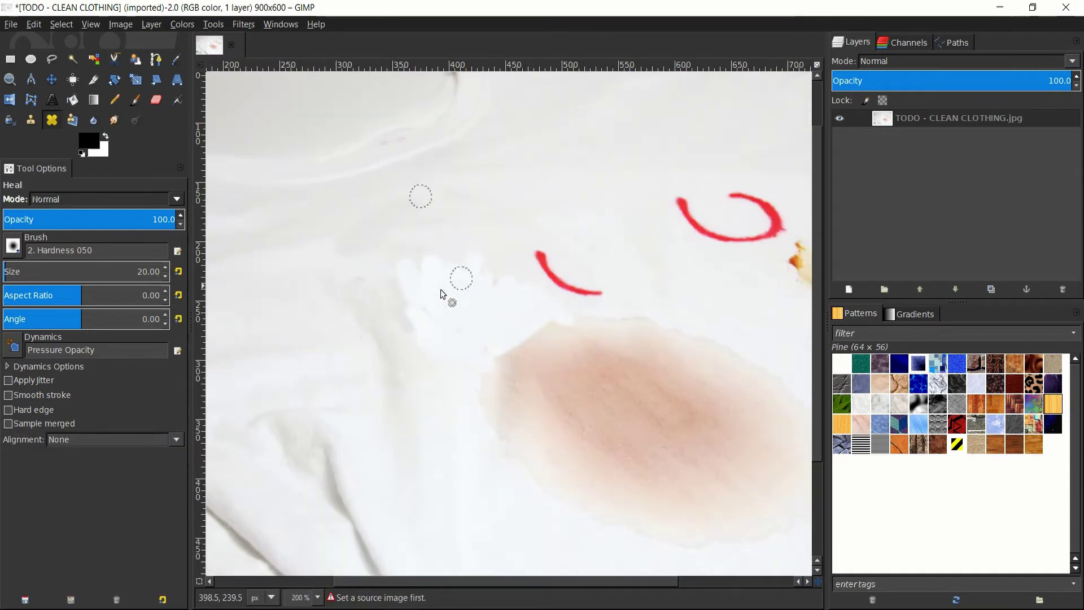
ctrl+click(474, 293)
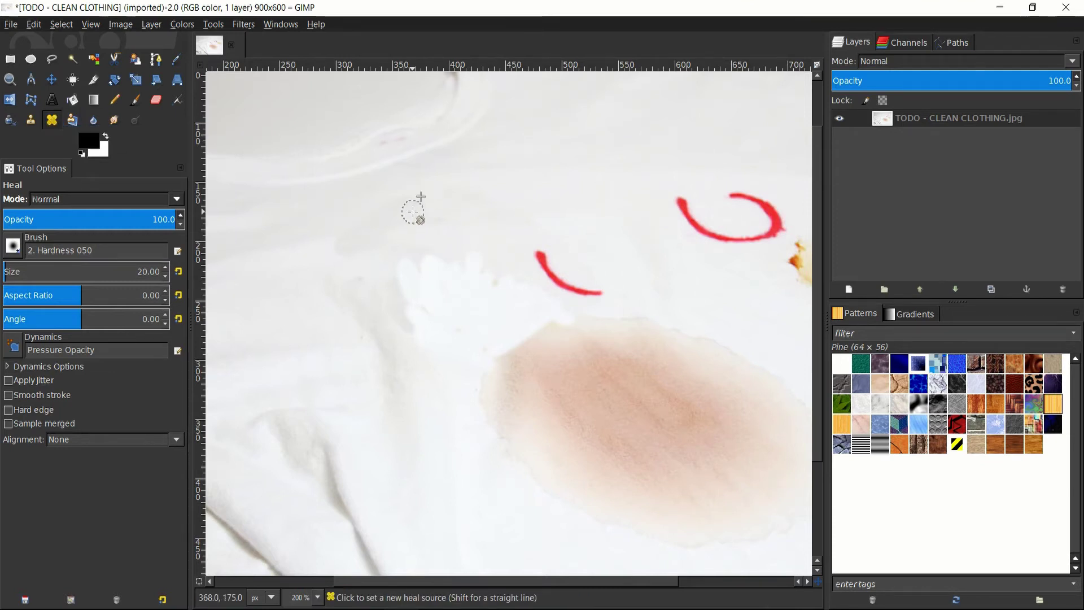
ctrl+click(408, 201)
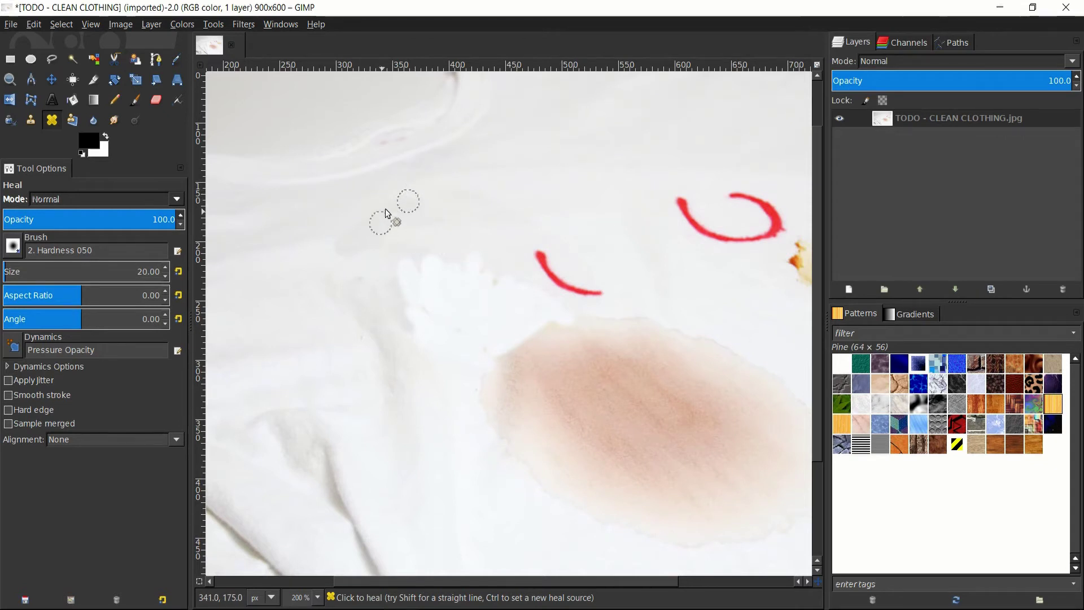
mouse_move(399, 266)
mouse_down()
mouse_move(449, 258)
mouse_move(387, 289)
mouse_move(474, 256)
mouse_move(397, 298)
mouse_move(450, 277)
mouse_move(419, 303)
mouse_move(467, 275)
mouse_move(417, 311)
mouse_move(481, 288)
mouse_move(433, 323)
mouse_move(522, 277)
mouse_move(502, 307)
mouse_move(531, 288)
mouse_up()
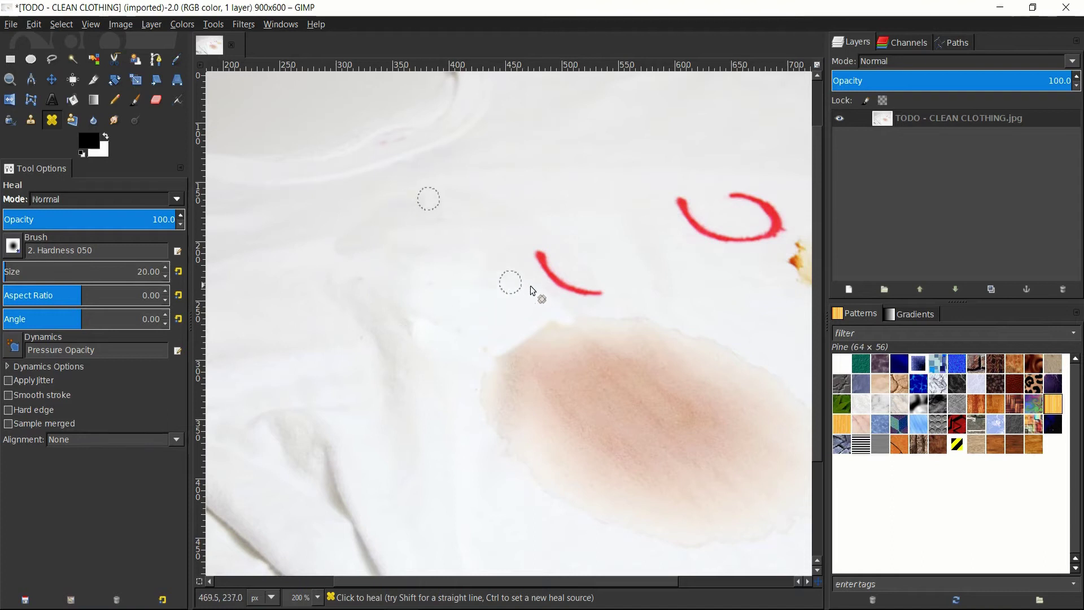
mouse_move(415, 327)
mouse_down()
mouse_move(399, 362)
mouse_move(407, 374)
mouse_up()
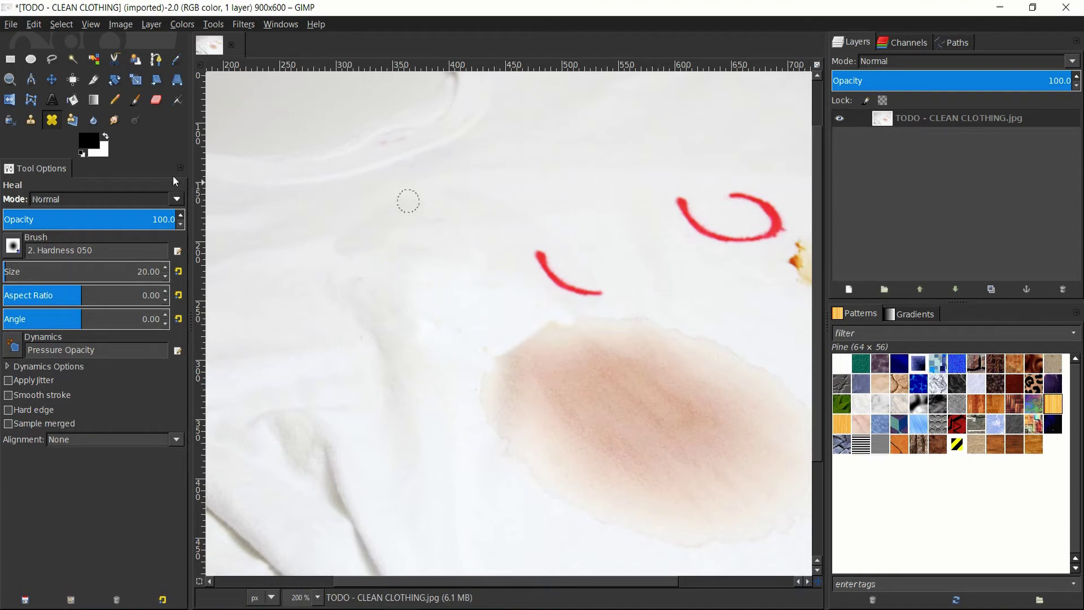
- Soften the repaired patch beside the shirt fold with the Blur / Sharpen tool in Blur mode at rate 50
click(93, 120)
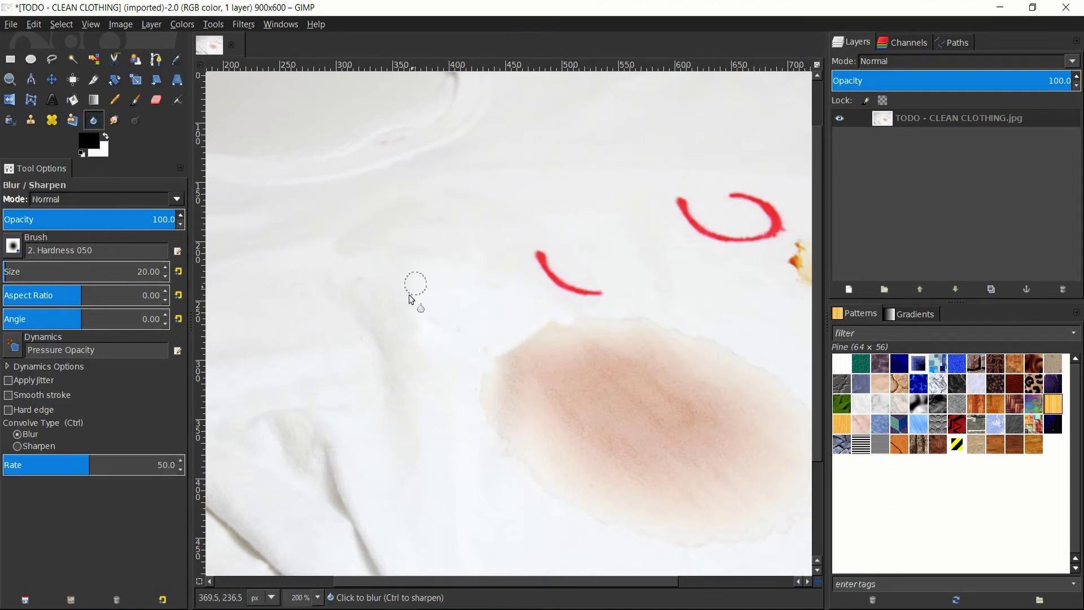
scroll(399, 305, up, 3)
click(401, 385)
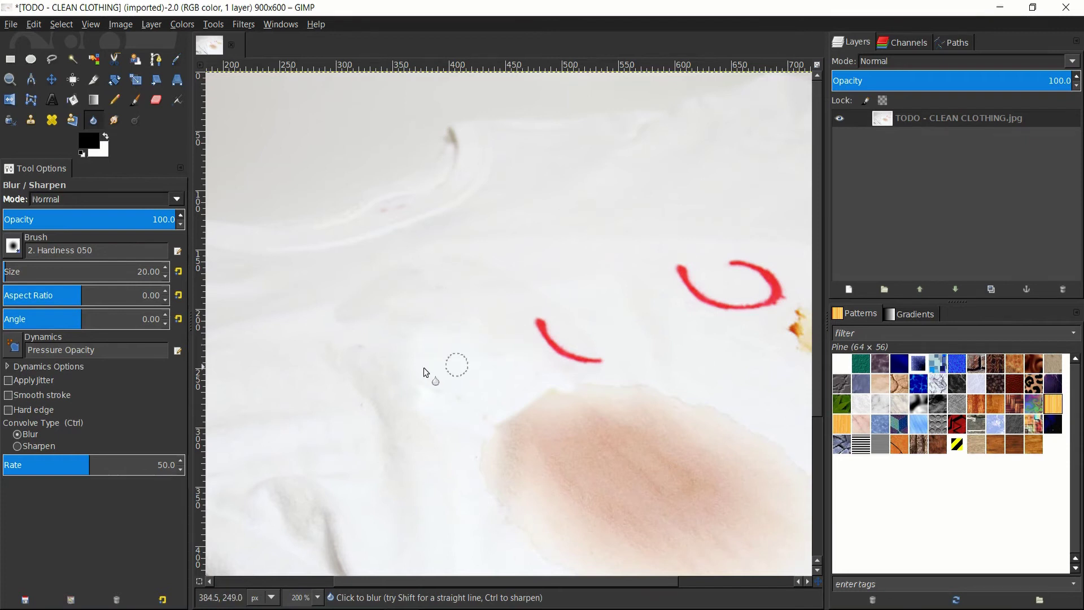
- Clone clean fabric from below the large pink stain over its lower and lower-right parts
key(minus)
key(c)
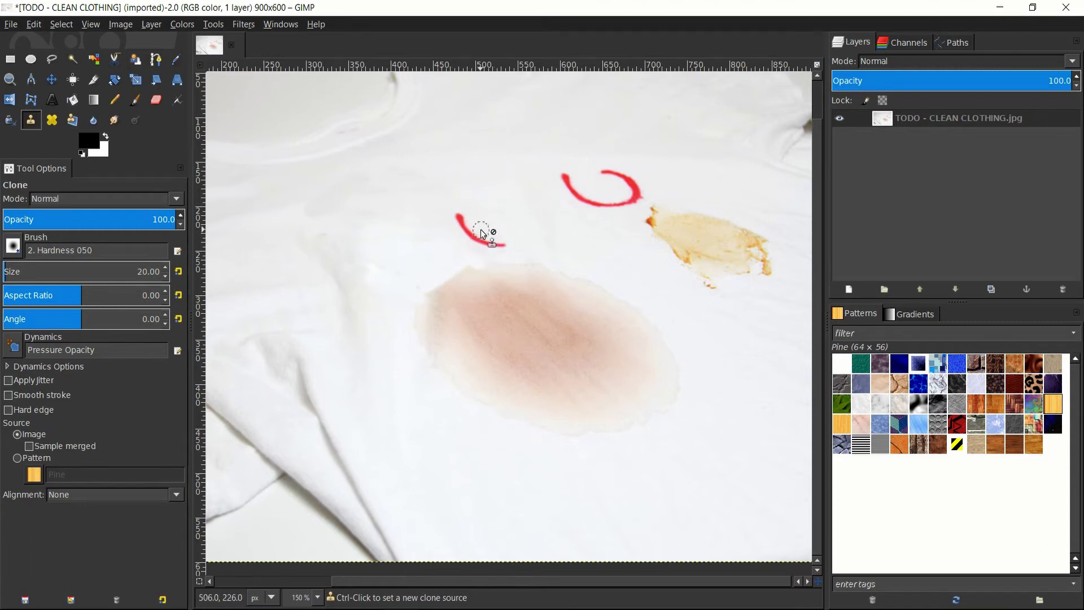
drag(582, 490, 550, 476)
ctrl+click(608, 484)
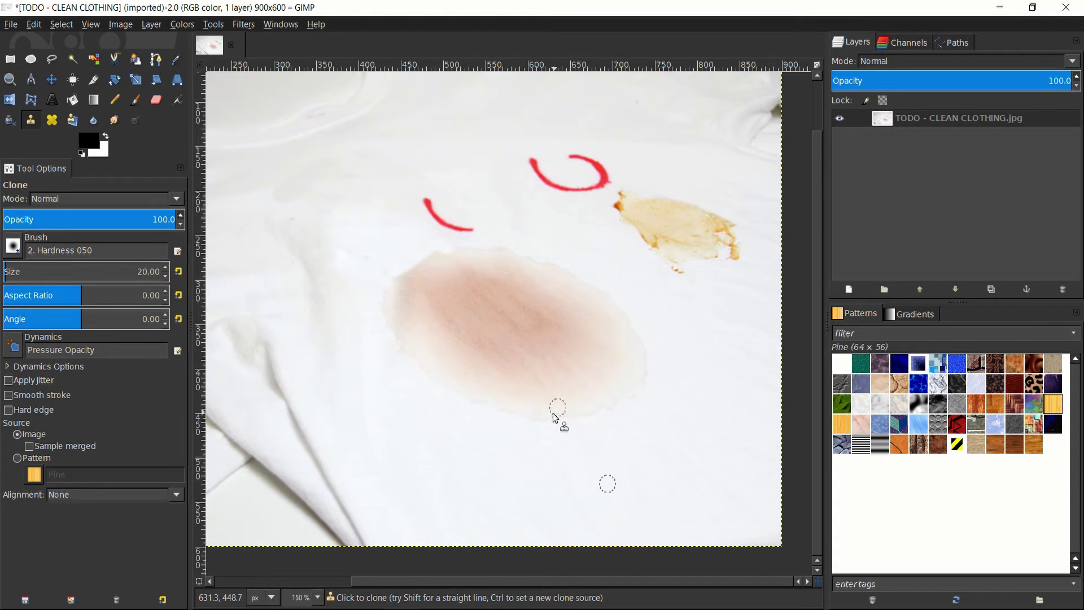
drag(529, 436, 649, 387)
mouse_move(544, 405)
mouse_down()
mouse_move(605, 367)
mouse_move(666, 348)
mouse_move(661, 364)
mouse_move(573, 409)
mouse_move(575, 419)
mouse_move(534, 387)
mouse_move(617, 321)
mouse_move(516, 400)
mouse_move(617, 339)
mouse_up()
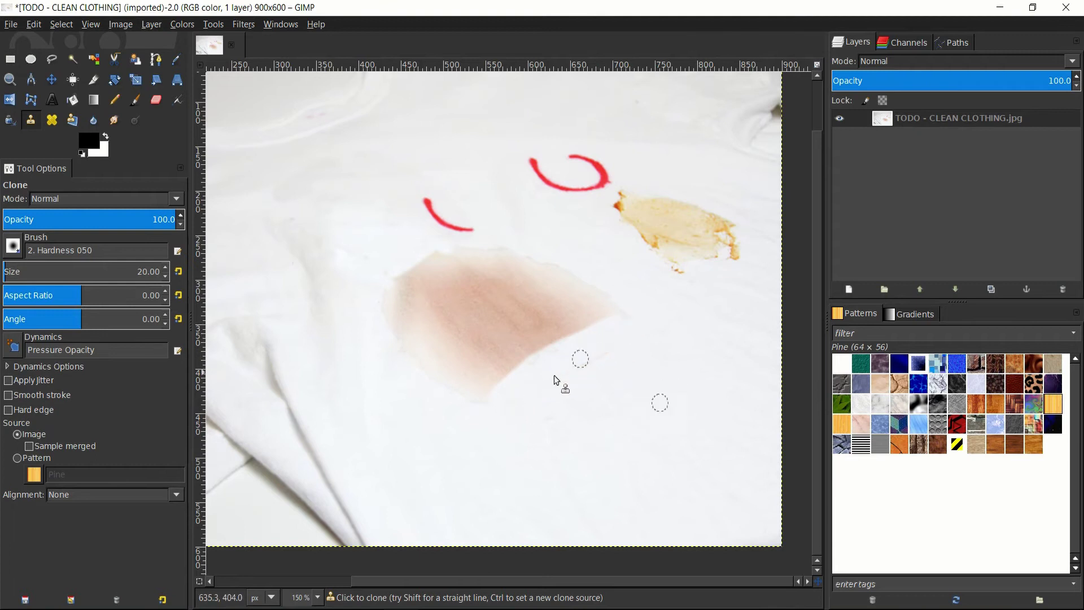
mouse_move(554, 375)
mouse_down()
mouse_move(490, 382)
mouse_move(529, 365)
mouse_move(410, 399)
mouse_move(477, 384)
mouse_move(407, 374)
mouse_move(479, 382)
mouse_move(388, 362)
mouse_move(442, 365)
mouse_move(384, 341)
mouse_move(491, 378)
mouse_move(380, 331)
mouse_move(522, 371)
mouse_move(389, 343)
mouse_move(488, 373)
mouse_up()
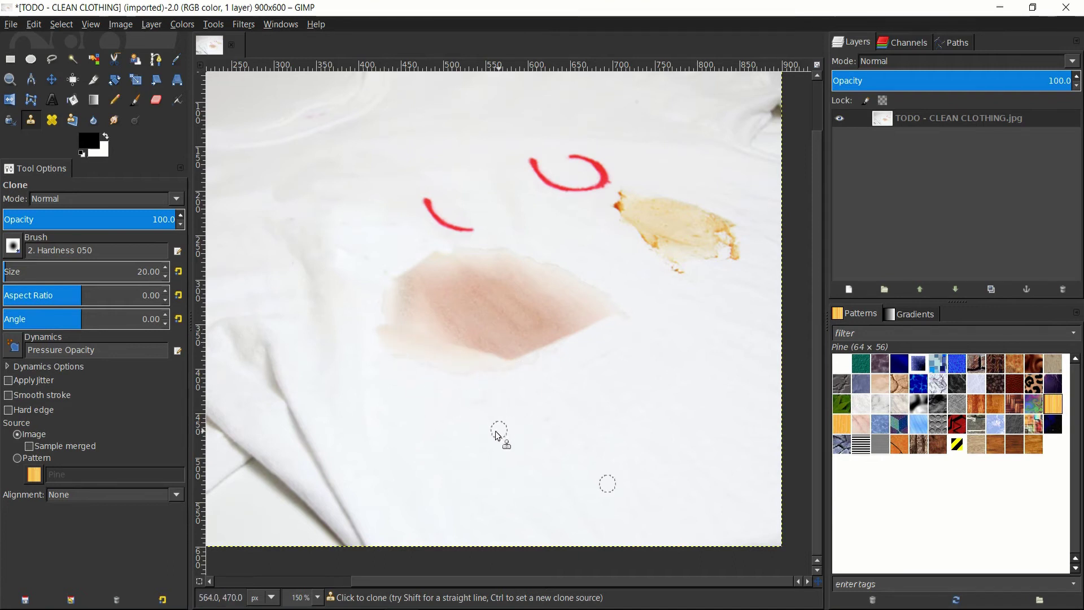
- Clone over the left side, top and centre of the pink stain with clean fabric from the lower part of the shirt
scroll(380, 337, up, 1)
mouse_move(367, 324)
mouse_down()
mouse_move(503, 359)
mouse_move(379, 333)
mouse_move(442, 355)
mouse_move(479, 409)
mouse_up()
mouse_move(397, 377)
mouse_down()
mouse_move(409, 408)
mouse_move(410, 349)
mouse_up()
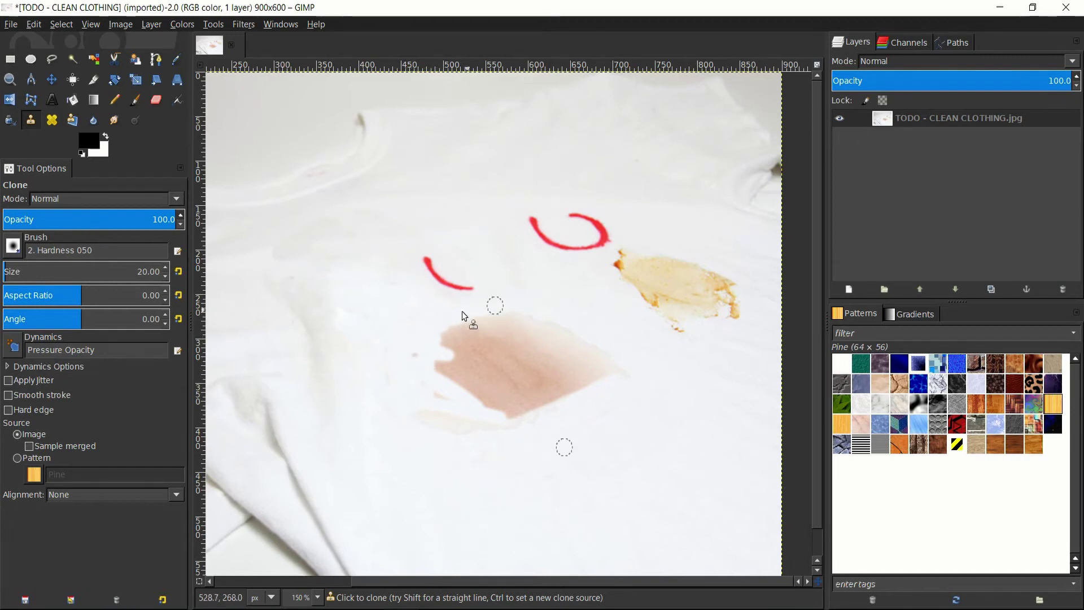
mouse_move(462, 310)
mouse_down()
mouse_move(541, 323)
mouse_move(548, 315)
mouse_move(466, 335)
mouse_move(531, 333)
mouse_move(457, 359)
mouse_up()
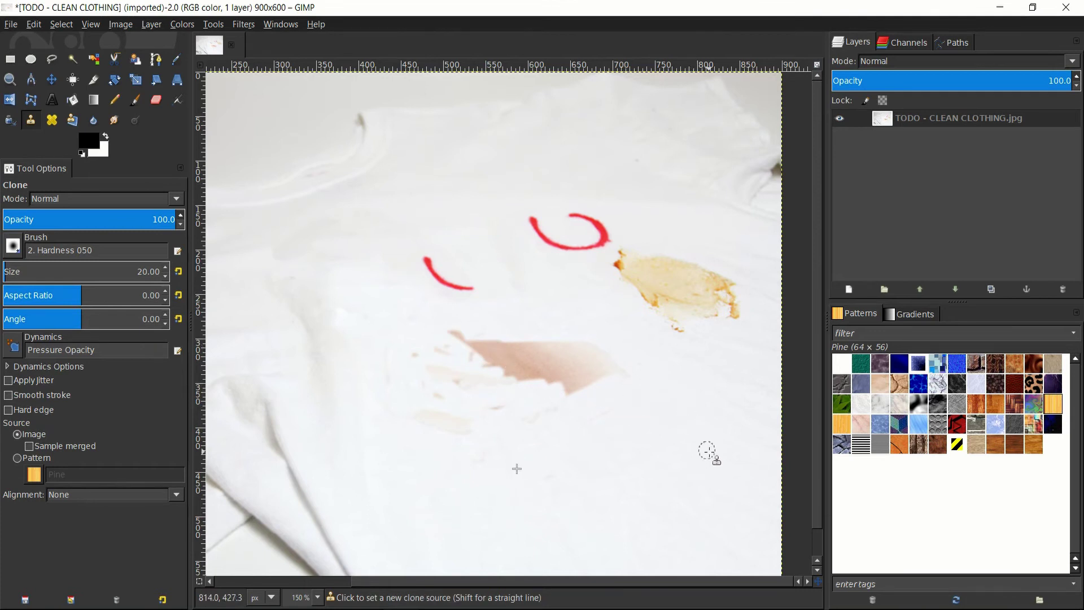
mouse_move(600, 381)
mouse_down()
mouse_move(511, 371)
mouse_move(554, 345)
mouse_move(466, 354)
mouse_up()
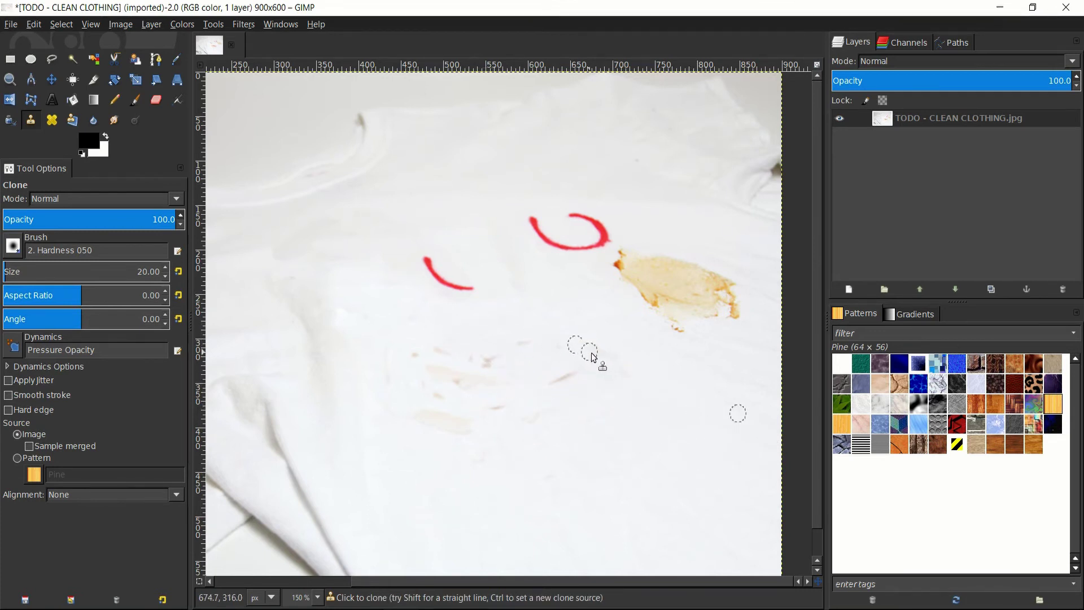
- Heal the faint marks left from the pink stain, sampling clean fabric near the lower part of the shirt
click(52, 122)
ctrl+click(429, 531)
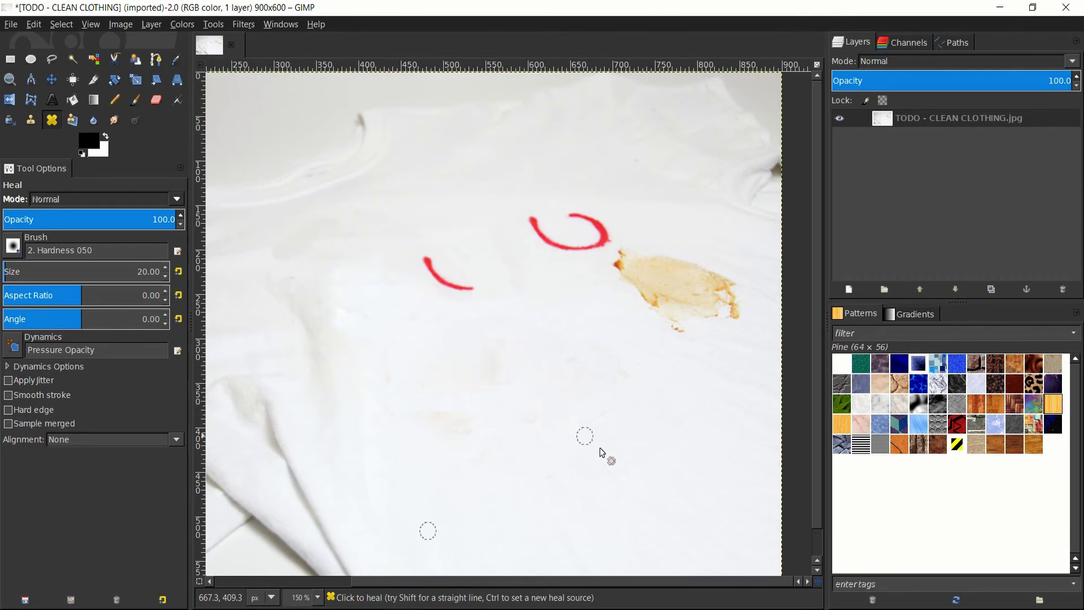
drag(544, 350, 559, 313)
- Heal the short red streak above the former pink stain, sampling clean fabric beside and below it
ctrl+click(417, 274)
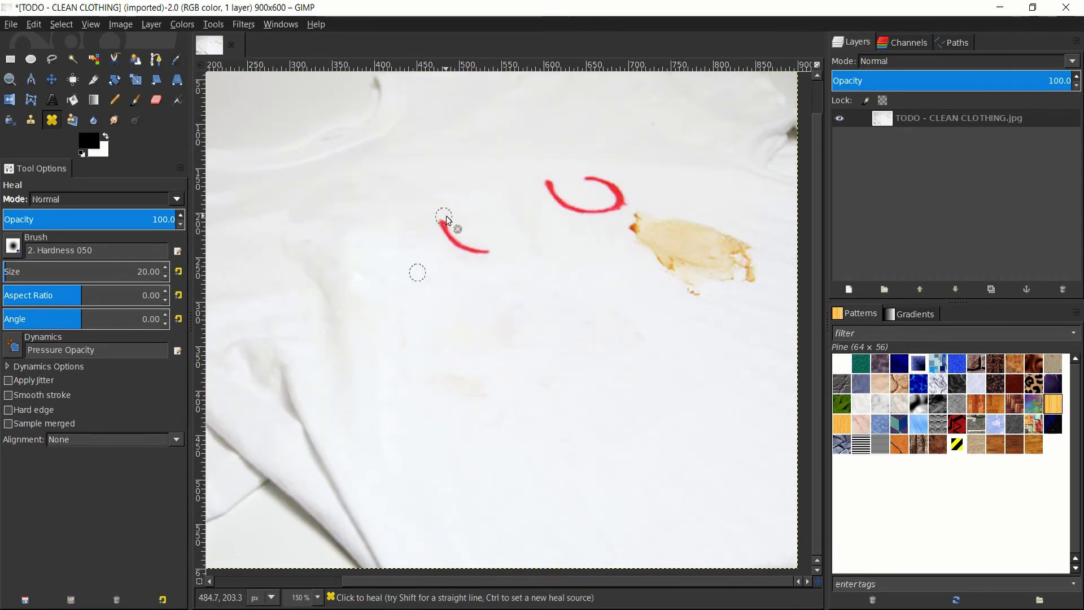
drag(439, 230, 470, 232)
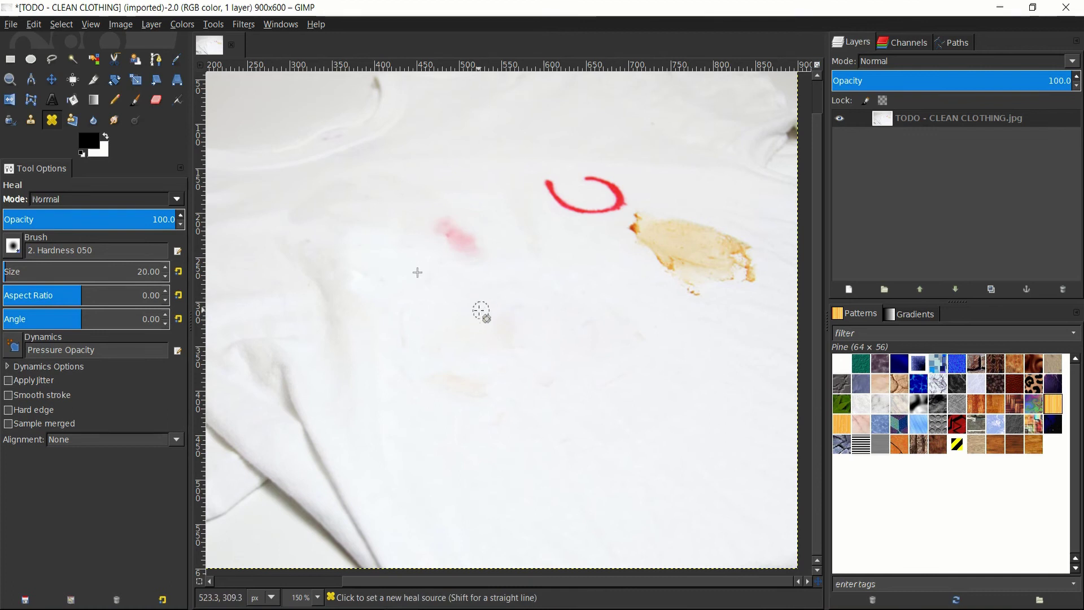
ctrl+click(478, 317)
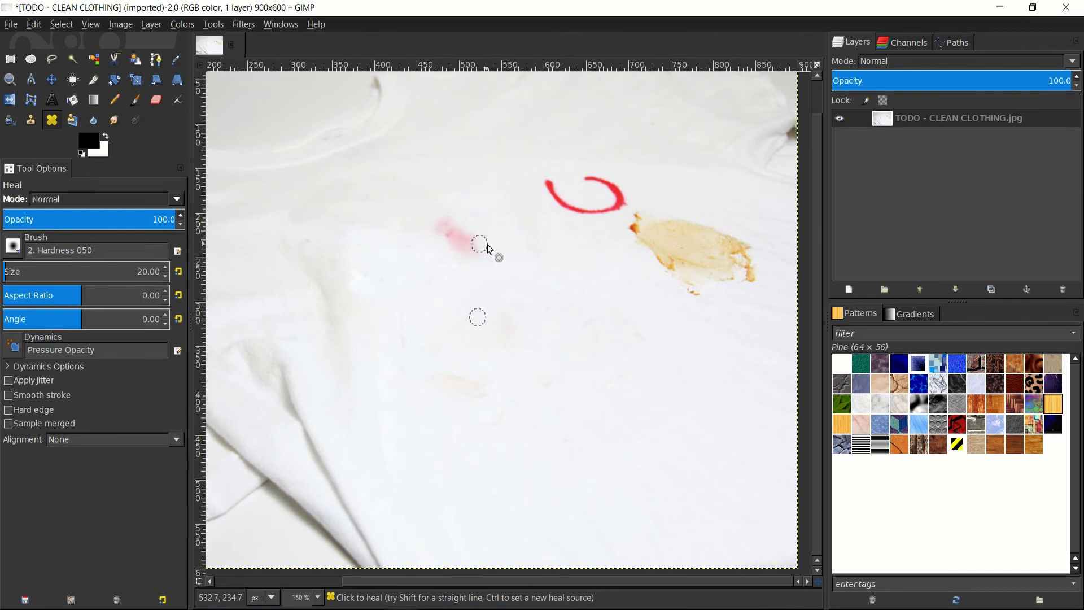
mouse_move(469, 250)
mouse_down()
mouse_move(445, 222)
mouse_move(440, 230)
mouse_move(453, 251)
mouse_move(479, 257)
mouse_move(488, 246)
mouse_move(446, 244)
mouse_move(488, 245)
mouse_up()
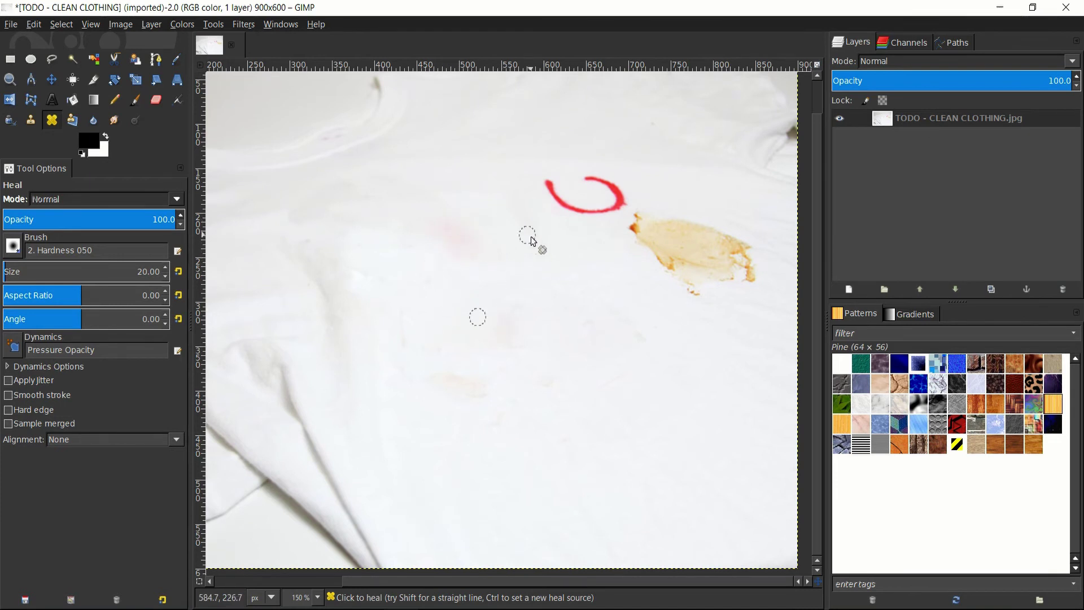
- Heal the faint pink mark in the middle of the shirt, sampling clean fabric below it
ctrl+click(454, 388)
mouse_move(480, 257)
mouse_down()
mouse_move(457, 236)
mouse_move(443, 215)
mouse_up()
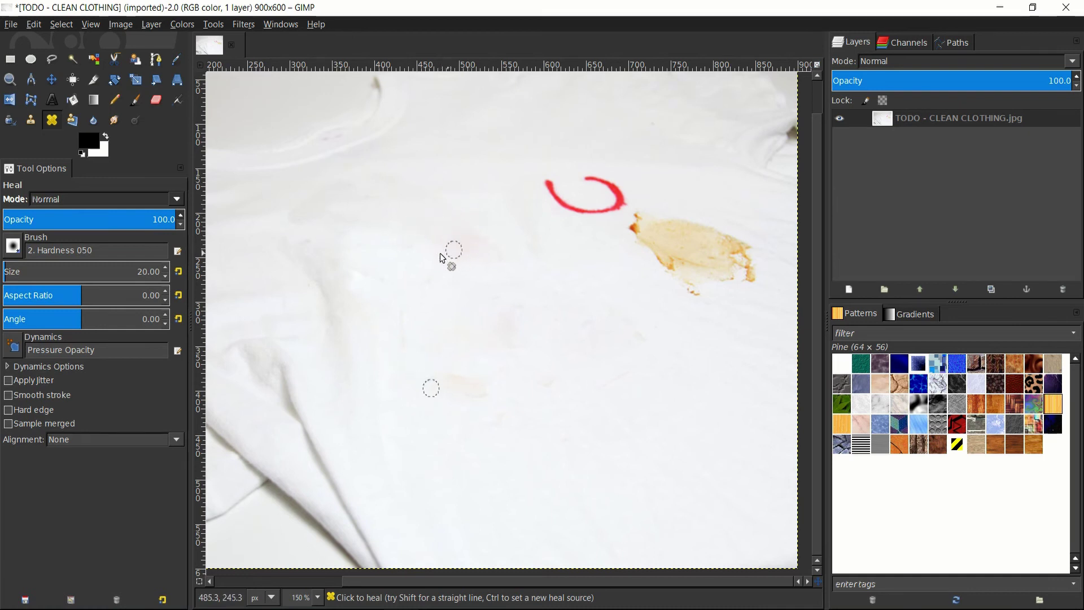
scroll(450, 278, down, 2)
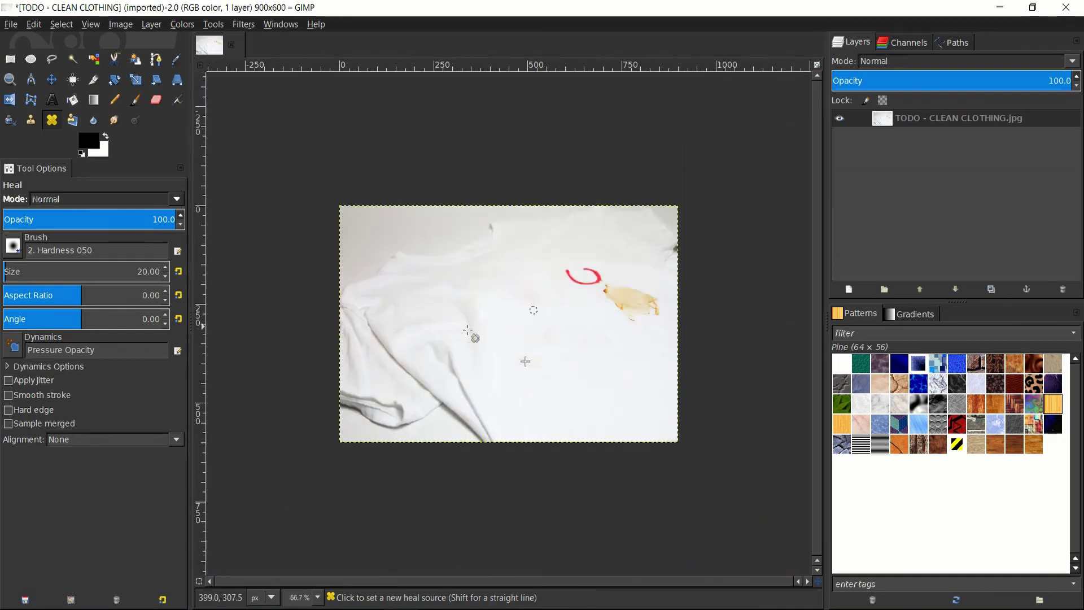
- Heal the uneven fabric below the collar and clone shaded fabric from the left over the bright patch beside the former pink stain
scroll(477, 309, up, 1)
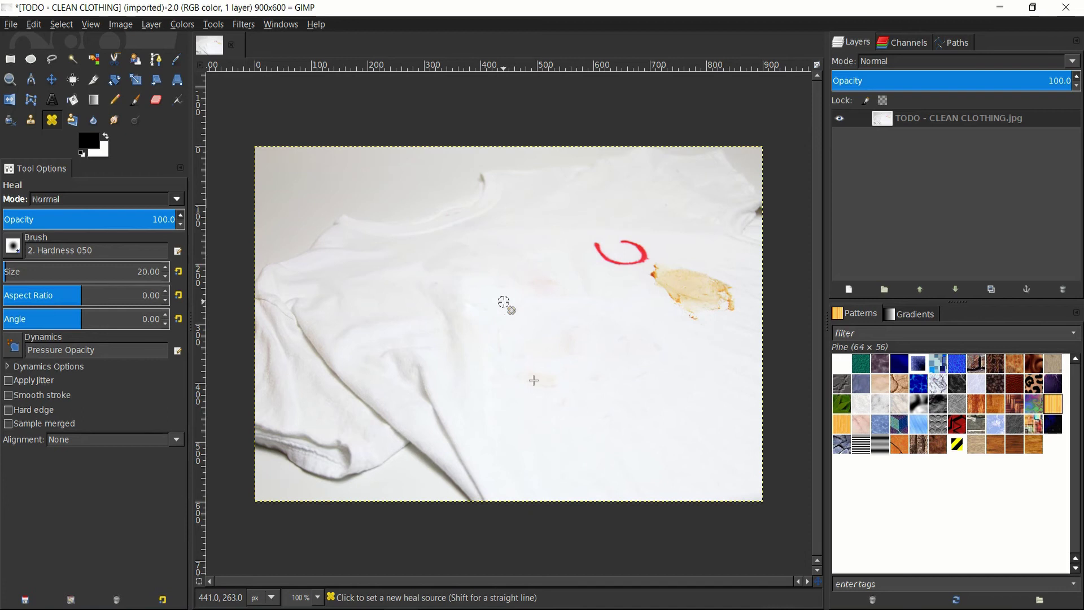
scroll(505, 302, up, 1)
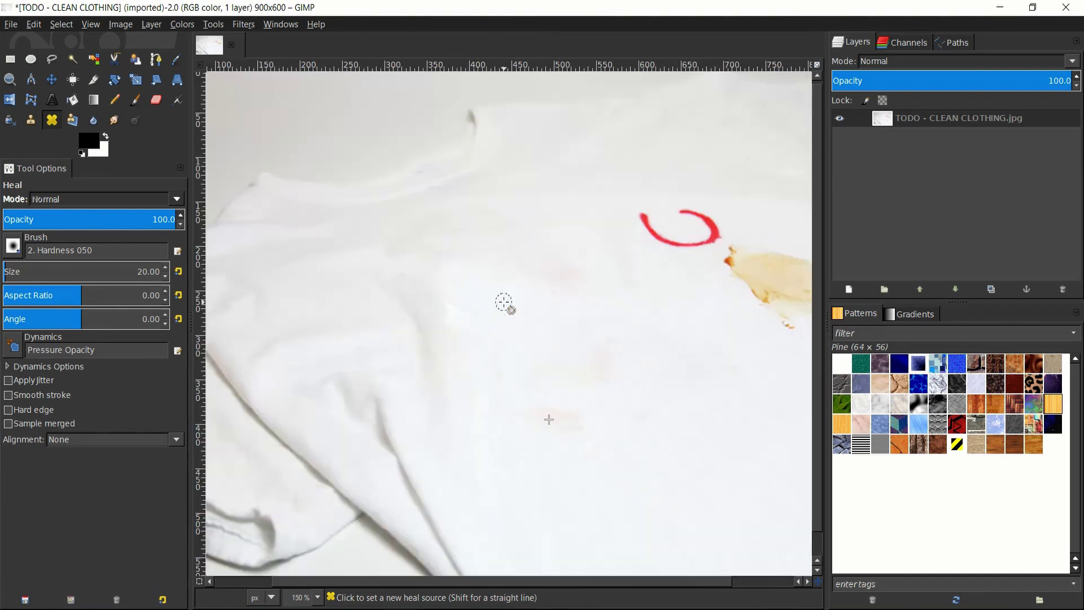
ctrl+click(436, 228)
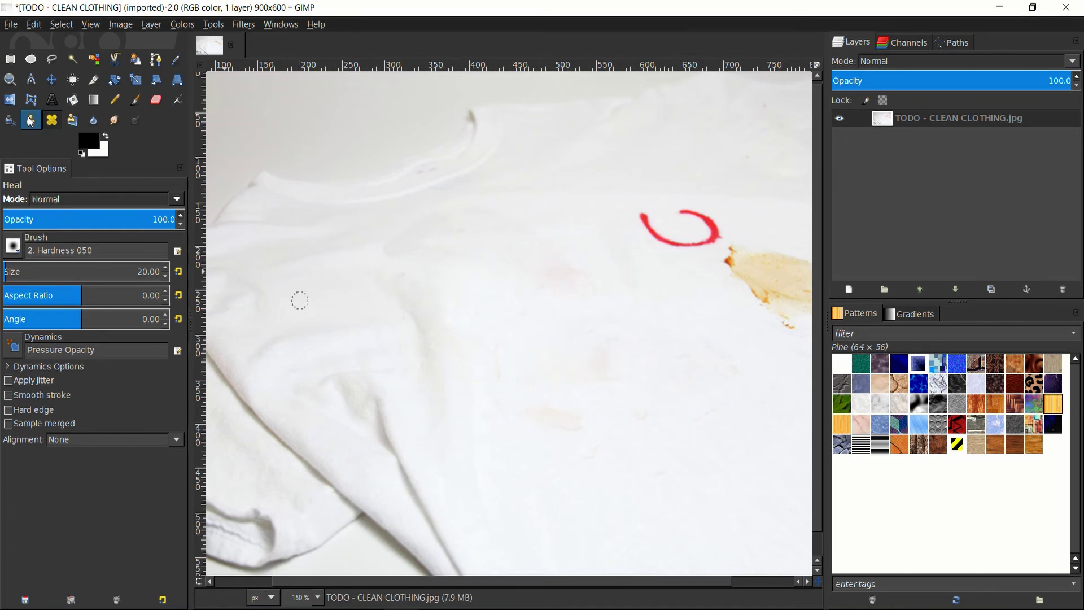
key(c)
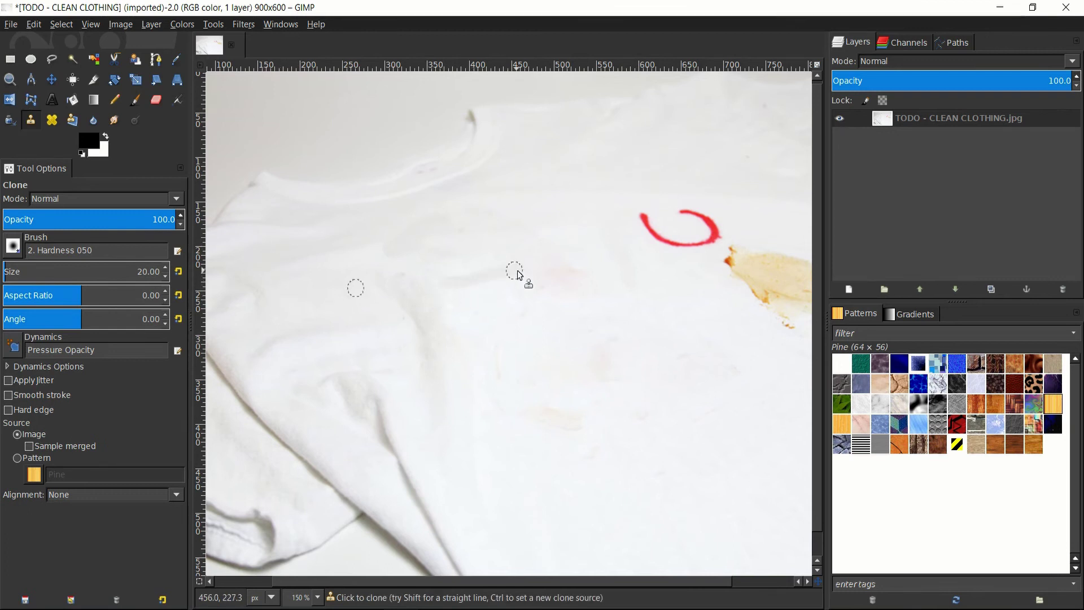
drag(444, 308, 537, 294)
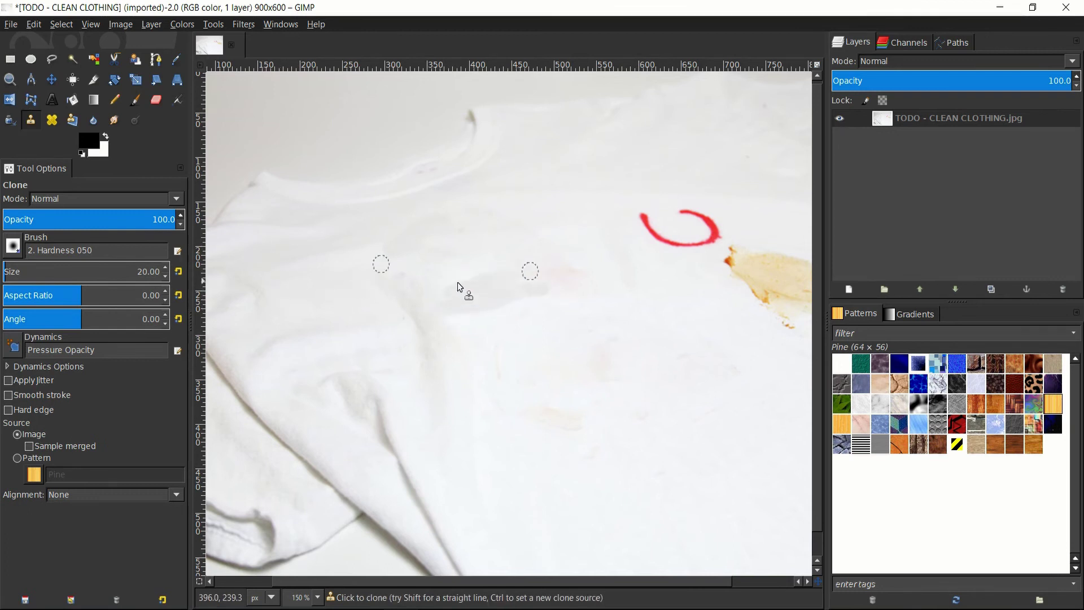
- Heal the visible edges of the grey cloned patch in the middle of the shirt, sampling fabric just above it
click(52, 120)
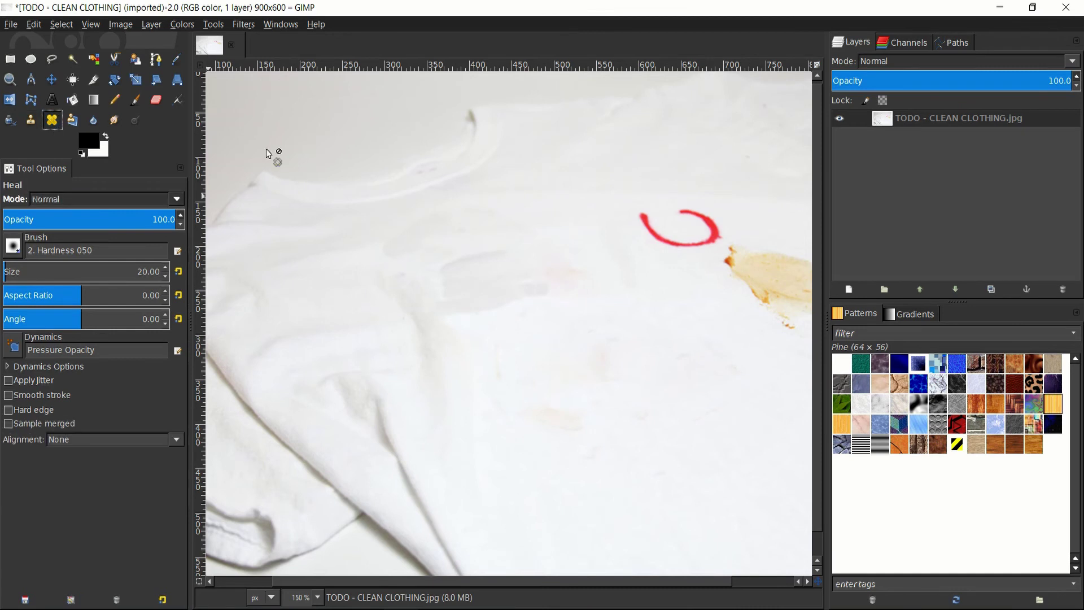
ctrl+click(455, 220)
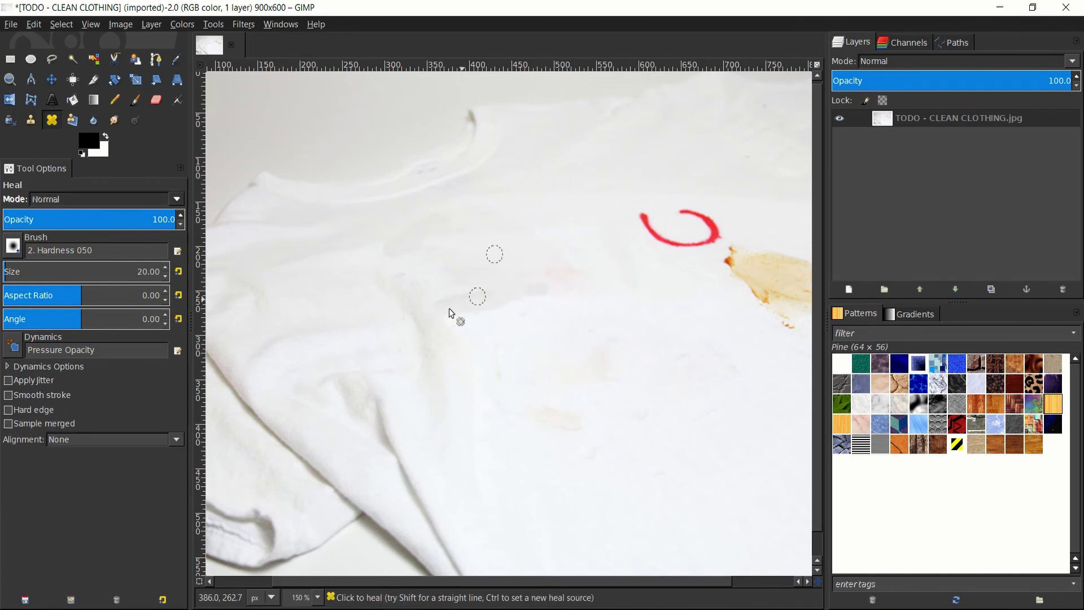
drag(449, 309, 558, 289)
scroll(511, 290, down, 1)
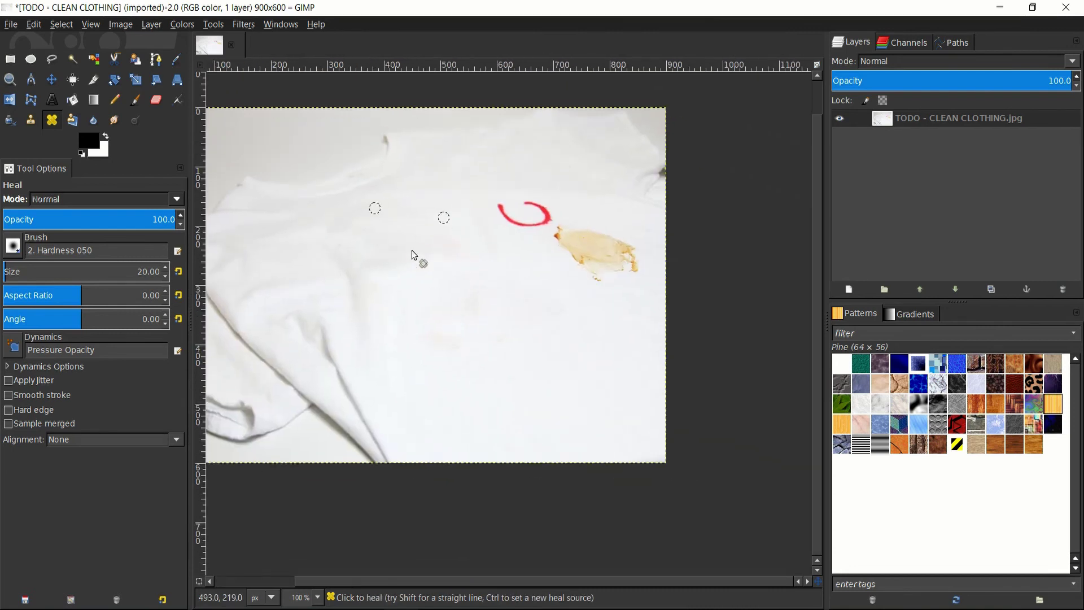
- Clone clean fabric from the left of the red arc over the whole arc
key(c)
scroll(520, 373, up, 1)
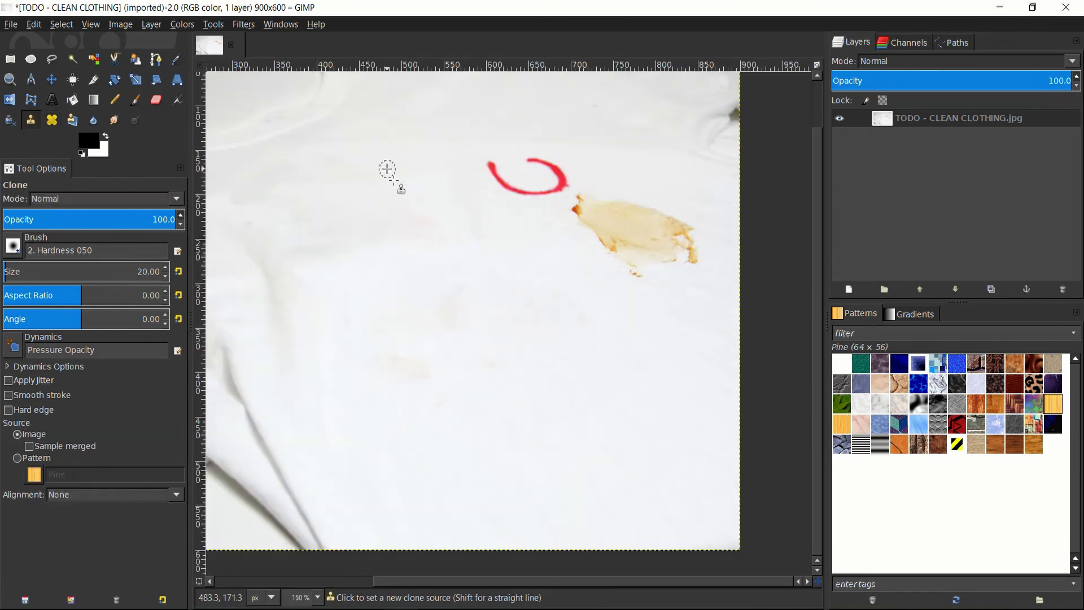
ctrl+click(386, 169)
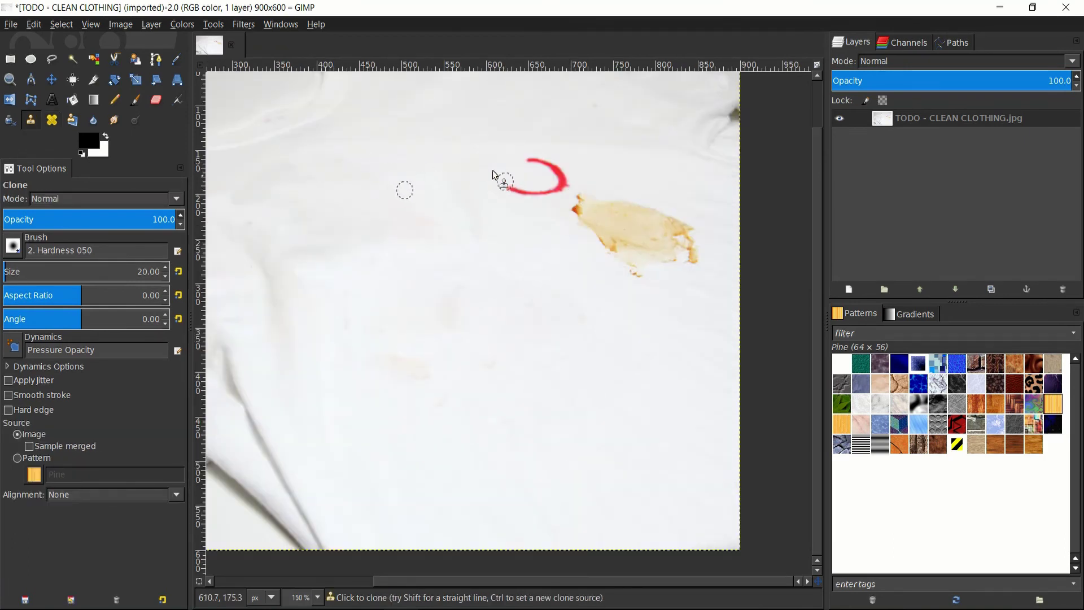
mouse_move(517, 189)
mouse_down()
mouse_move(562, 185)
mouse_move(547, 163)
mouse_move(557, 167)
mouse_move(506, 159)
mouse_move(568, 162)
mouse_move(545, 260)
mouse_up()
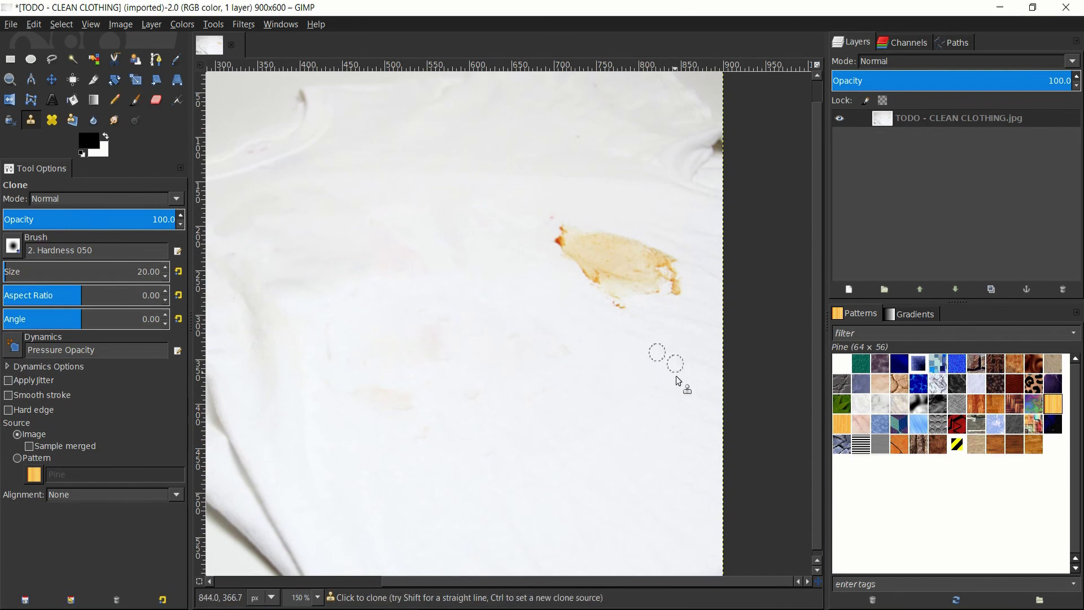
- Clone clean fabric from the lower part of the shirt over the whole yellow-brown stain, including its right edge
ctrl+click(671, 411)
mouse_move(687, 287)
mouse_down()
mouse_move(632, 284)
mouse_move(666, 270)
mouse_move(655, 267)
mouse_move(586, 277)
mouse_move(581, 265)
mouse_move(634, 256)
mouse_move(563, 244)
mouse_move(579, 228)
mouse_move(599, 231)
mouse_move(584, 244)
mouse_move(654, 249)
mouse_move(661, 275)
mouse_up()
drag(595, 288, 591, 283)
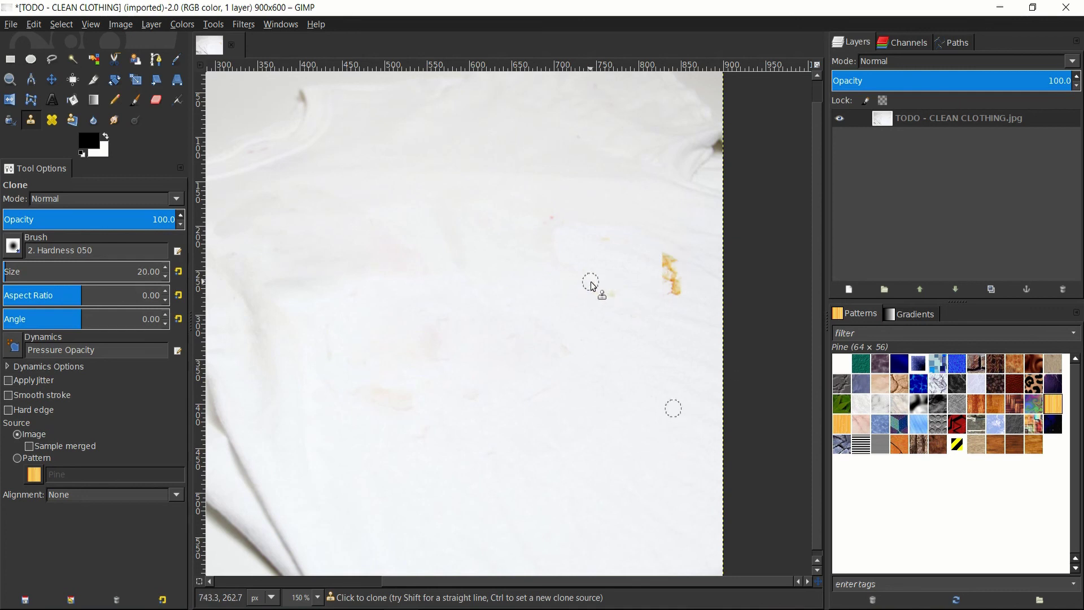
ctrl+click(522, 400)
drag(672, 293, 669, 266)
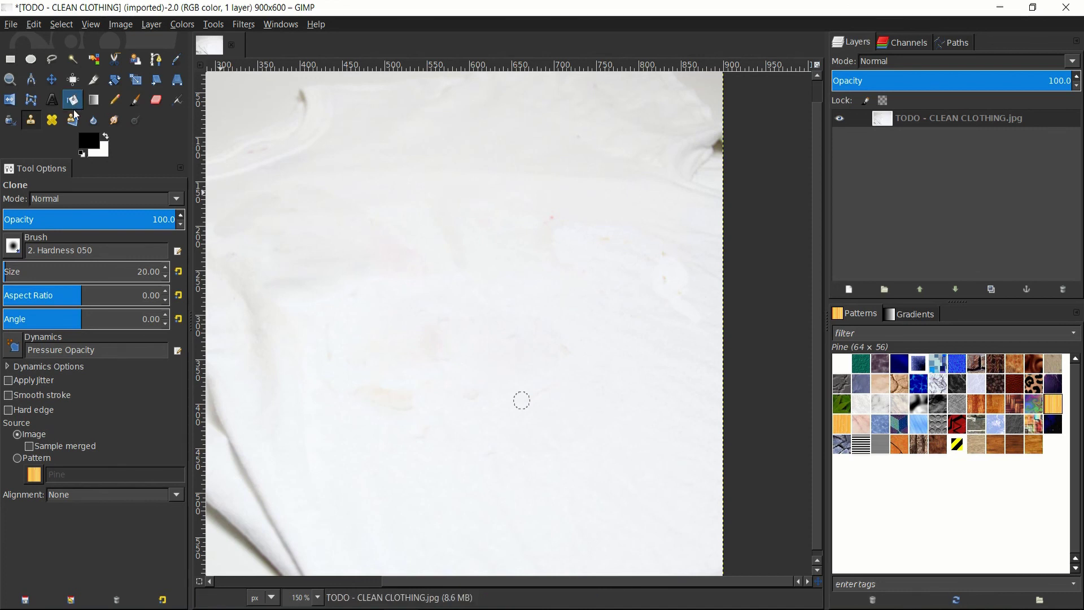
- Heal the leftover specks and patch edges around the former brown stain, sampling clean fabric from the upper part of the shirt
click(52, 120)
scroll(533, 200, left, 3)
scroll(532, 199, up, 1)
ctrl+click(647, 131)
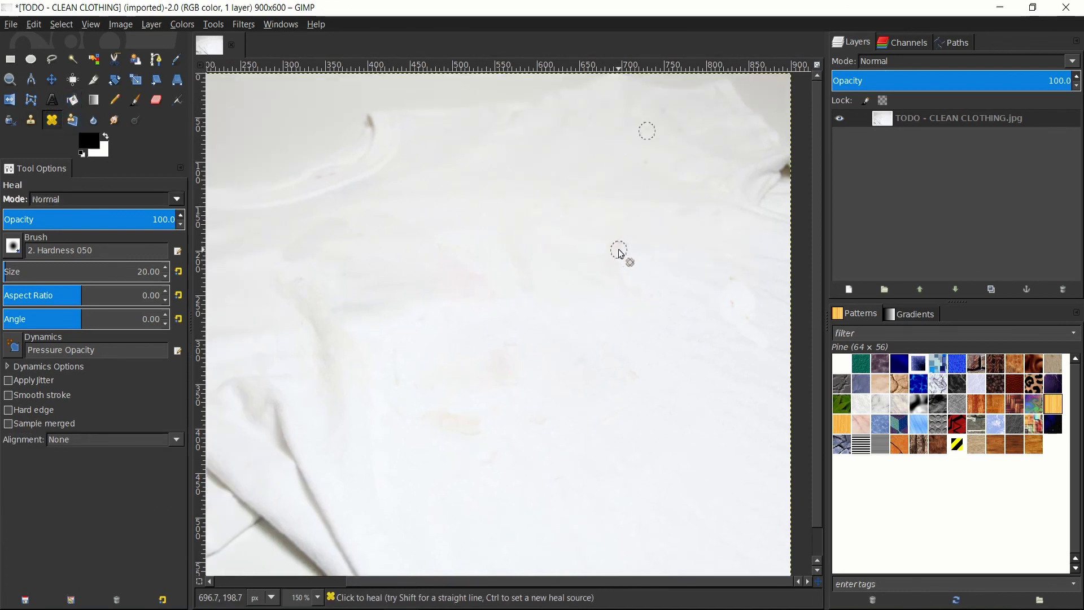
- Smooth the retouched fabric around the former brown stain with the Blur and Smudge tools and check the whole shirt
click(93, 120)
click(114, 120)
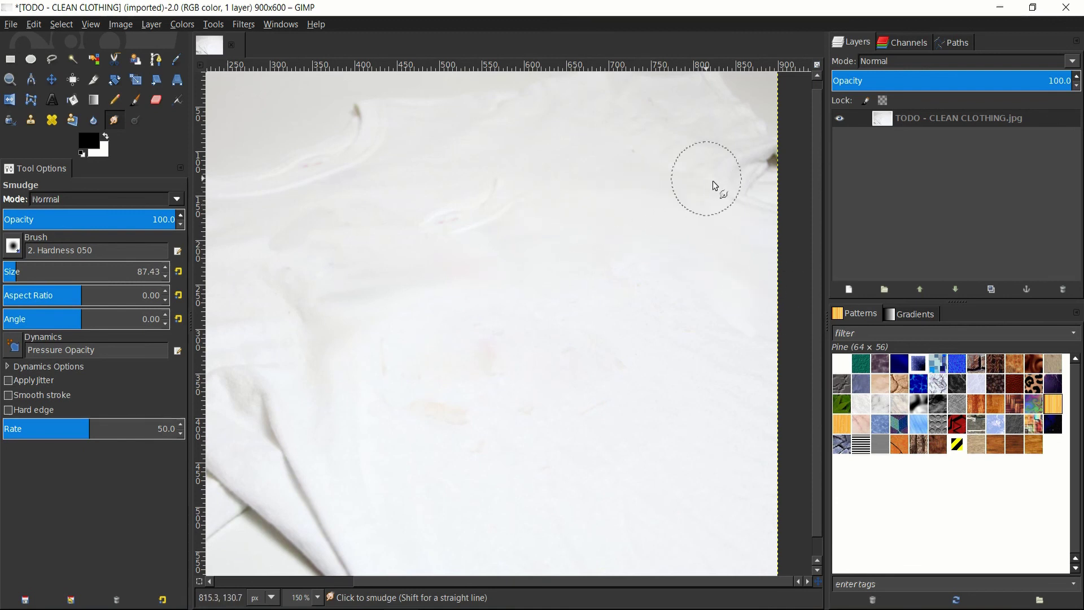
scroll(683, 248, down, 2)
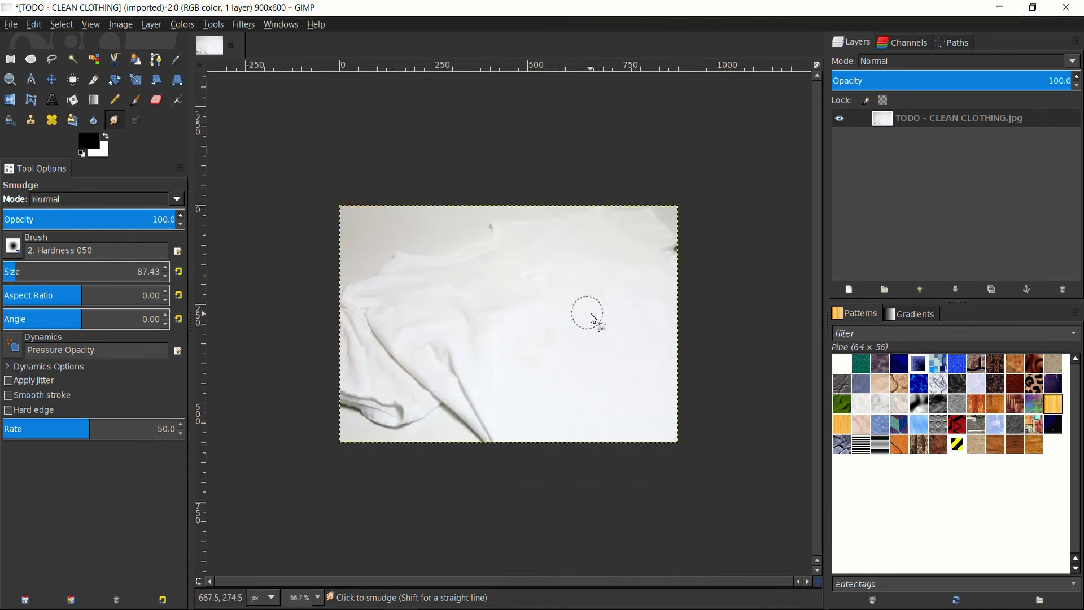
scroll(573, 288, up, 3)
scroll(479, 245, down, 2)
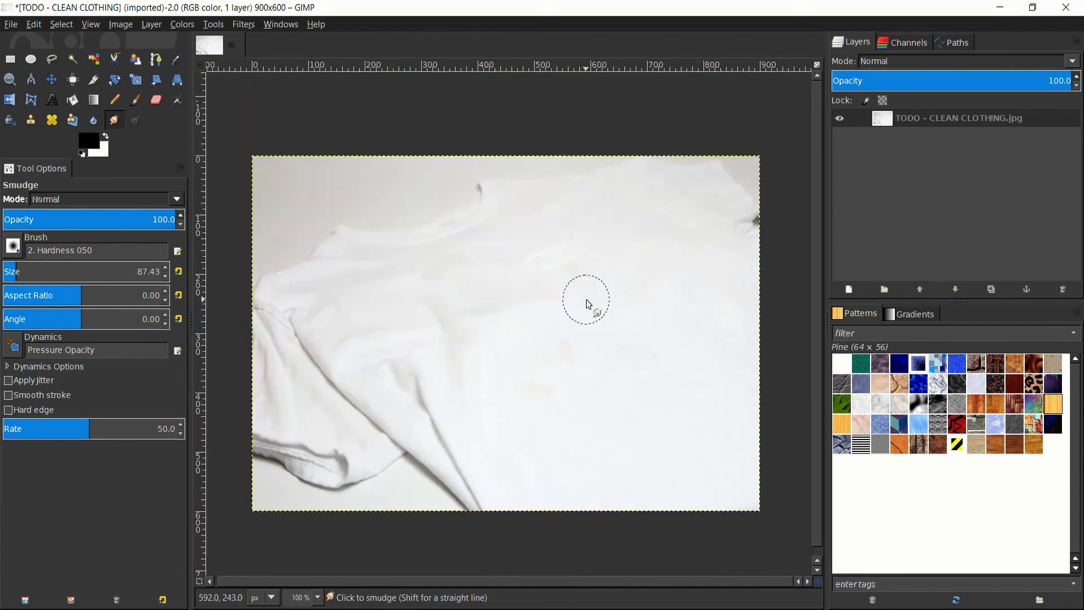